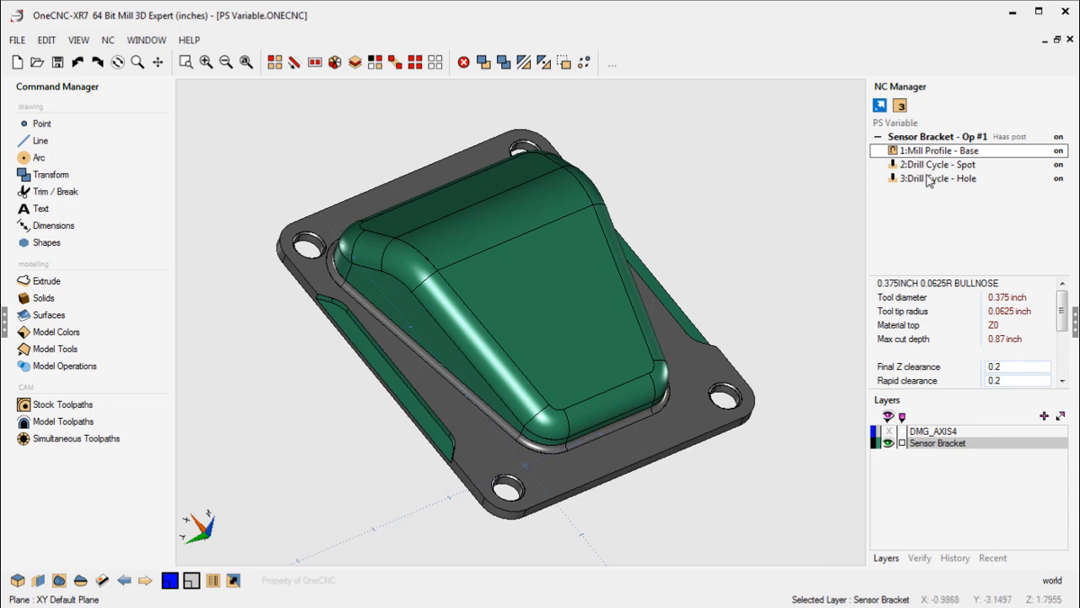
# - Open the Mill Profile - Base operation for editing and bring up the option names of its V1 variable
pyautogui.moveTo(557, 283); pyautogui.dragTo(496, 307, button='middle')
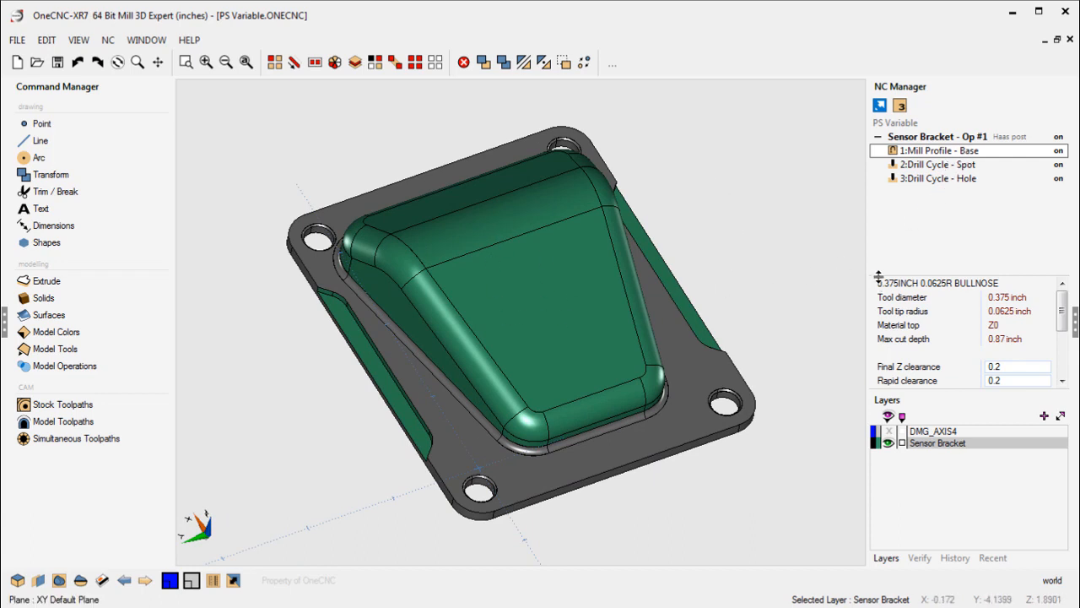
pyautogui.rightClick(950, 154)
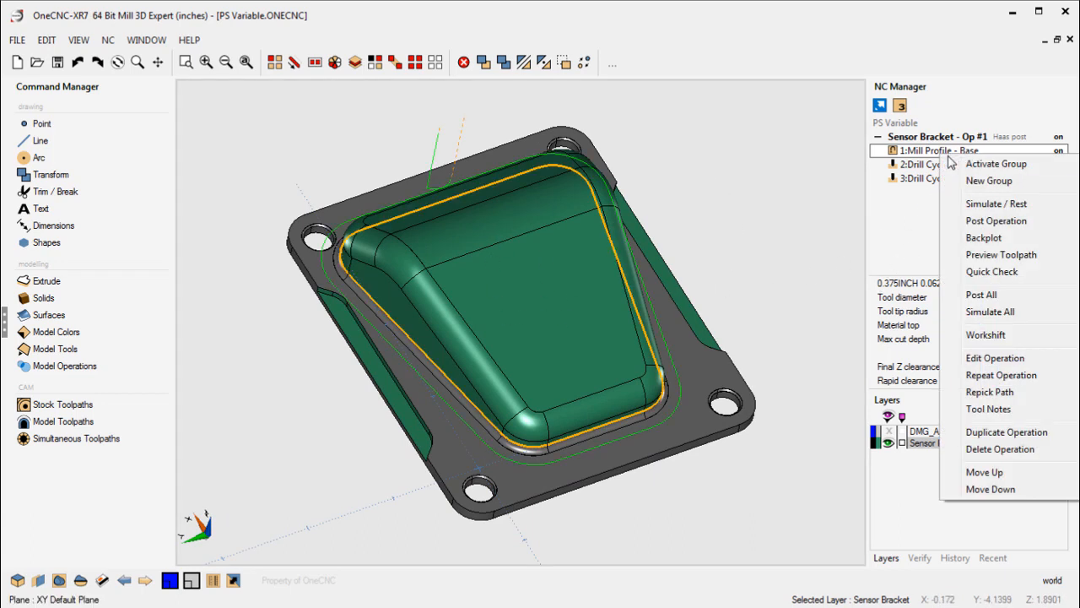
pyautogui.click(962, 358)
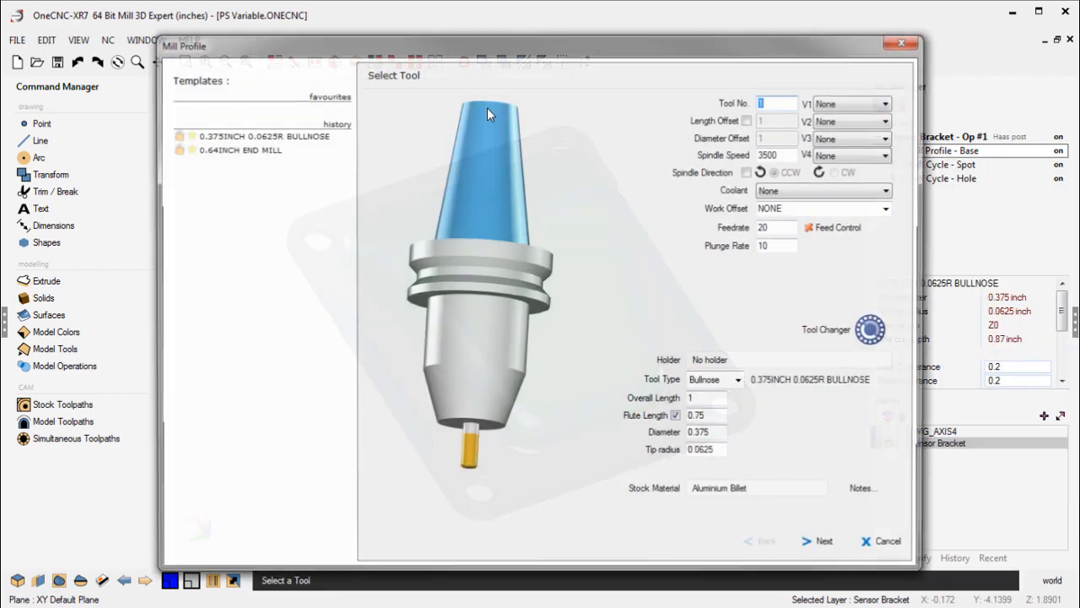
pyautogui.moveTo(447, 52); pyautogui.dragTo(292, 23)
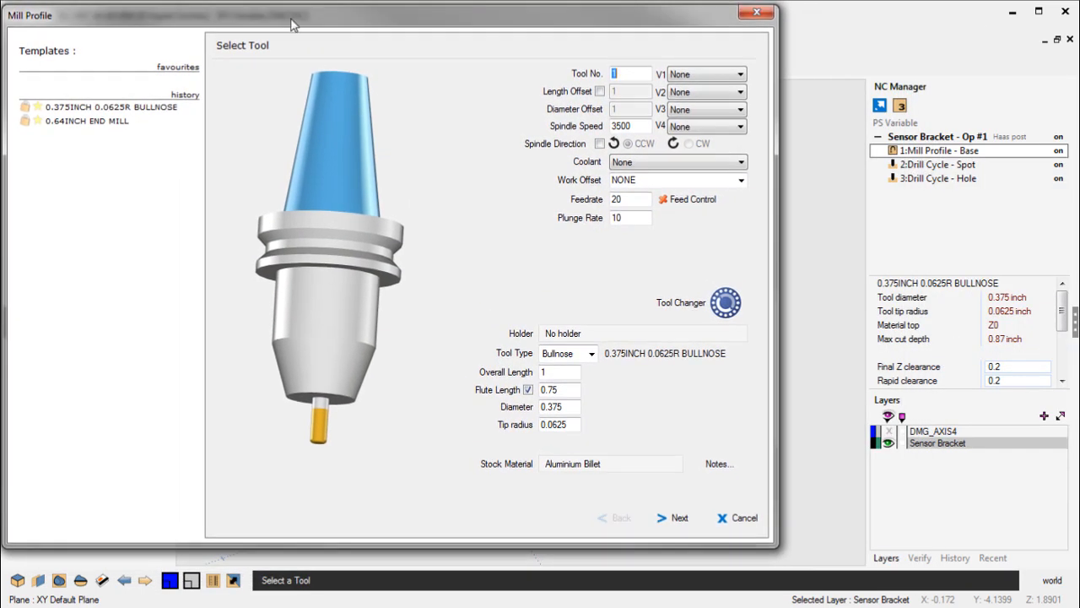
pyautogui.click(698, 77)
pyautogui.click(690, 142)
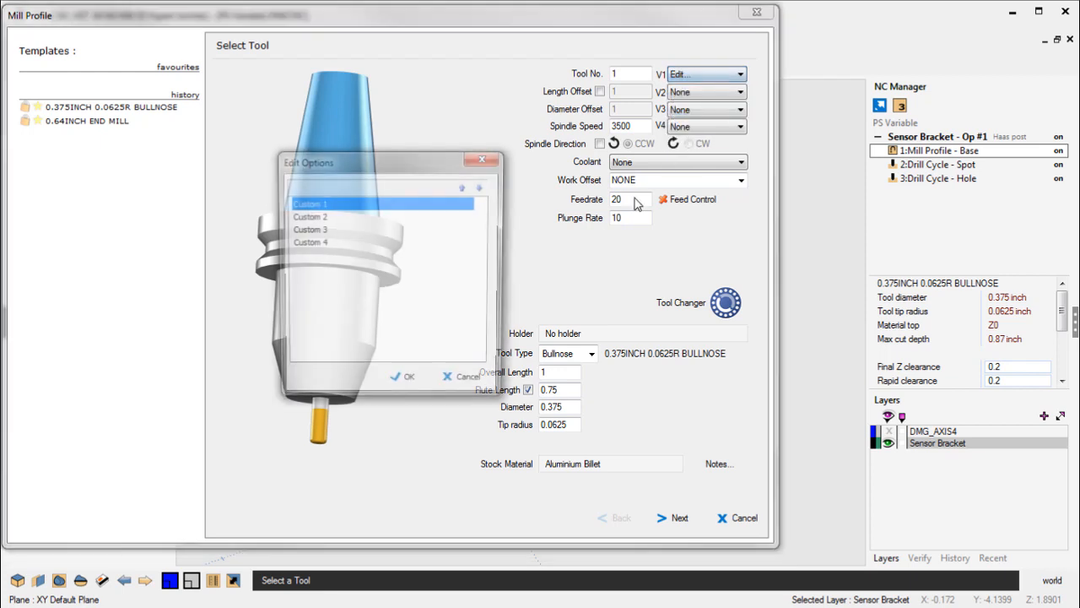
pyautogui.moveTo(394, 162); pyautogui.dragTo(318, 38)
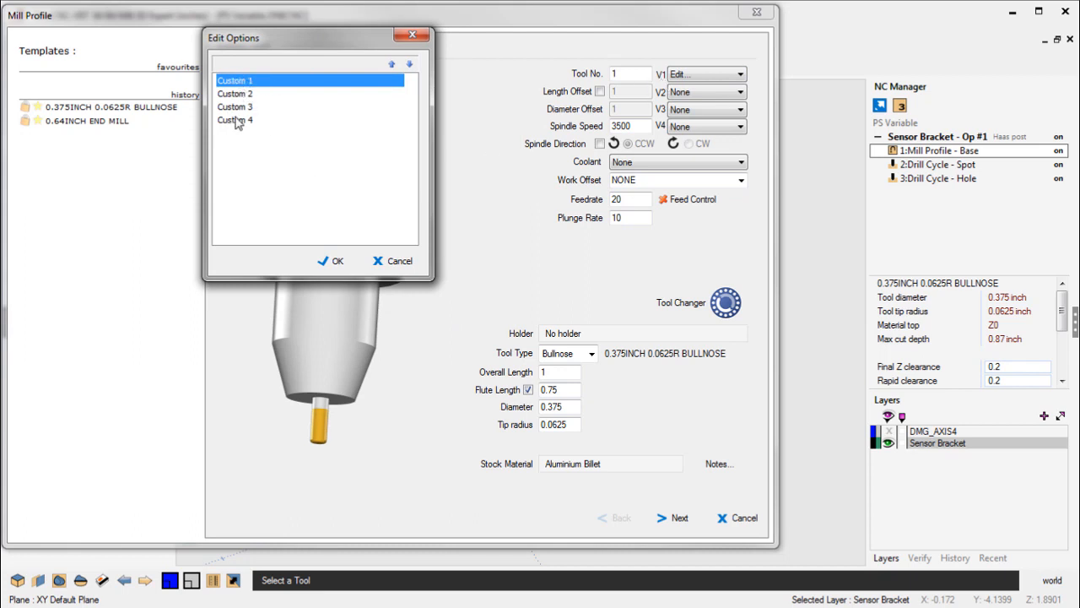
# - Rename Custom 1 as Program Stop and Custom 2 as Optional Stop in the V1 options
pyautogui.click(253, 82)
pyautogui.moveTo(261, 82); pyautogui.dragTo(218, 82)
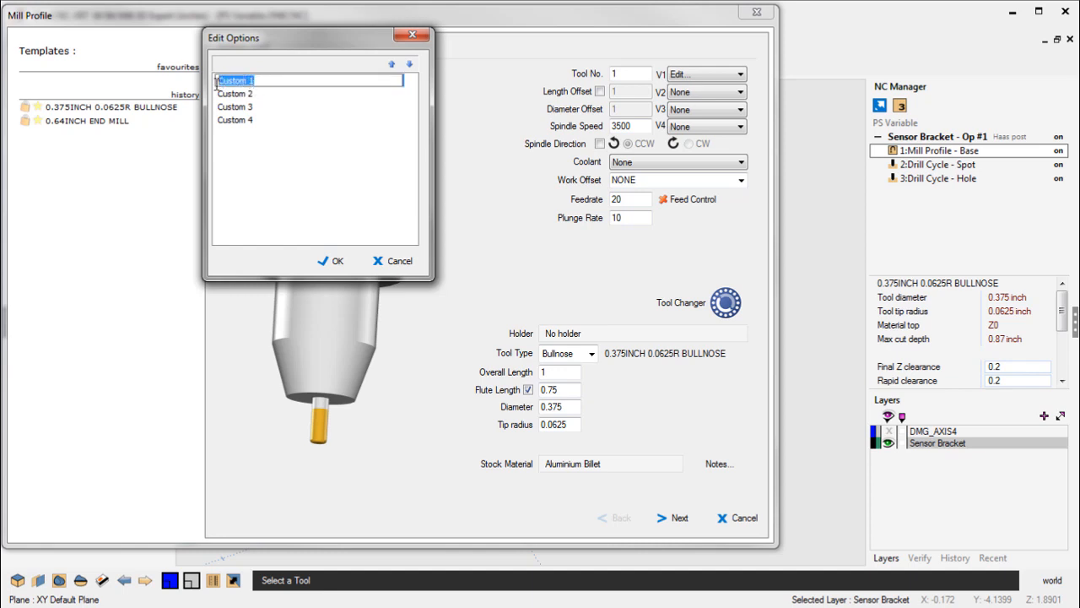
pyautogui.write('Program Stop')
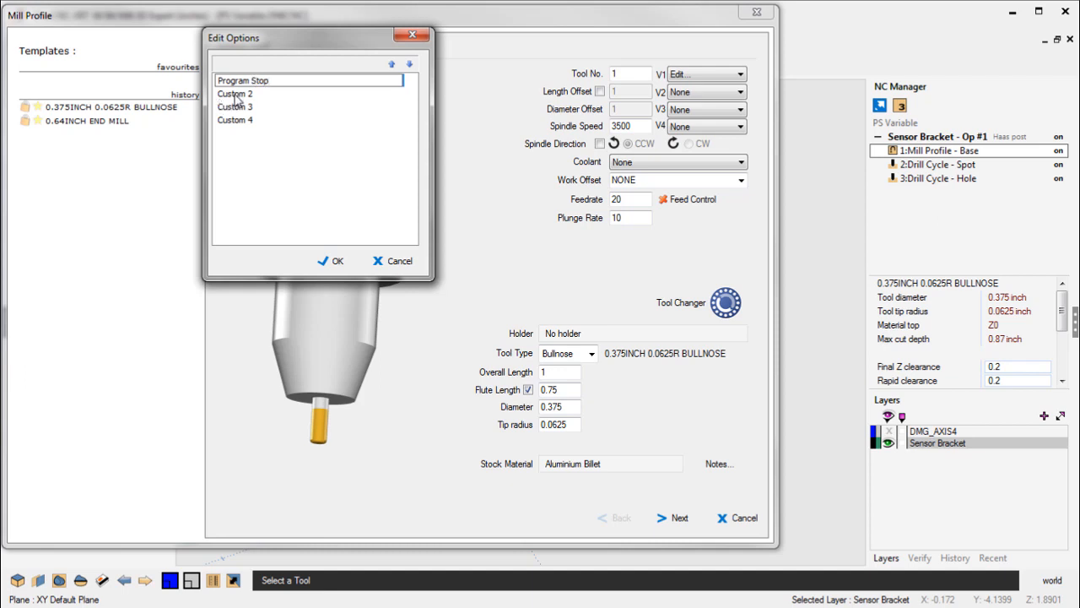
pyautogui.doubleClick(252, 93)
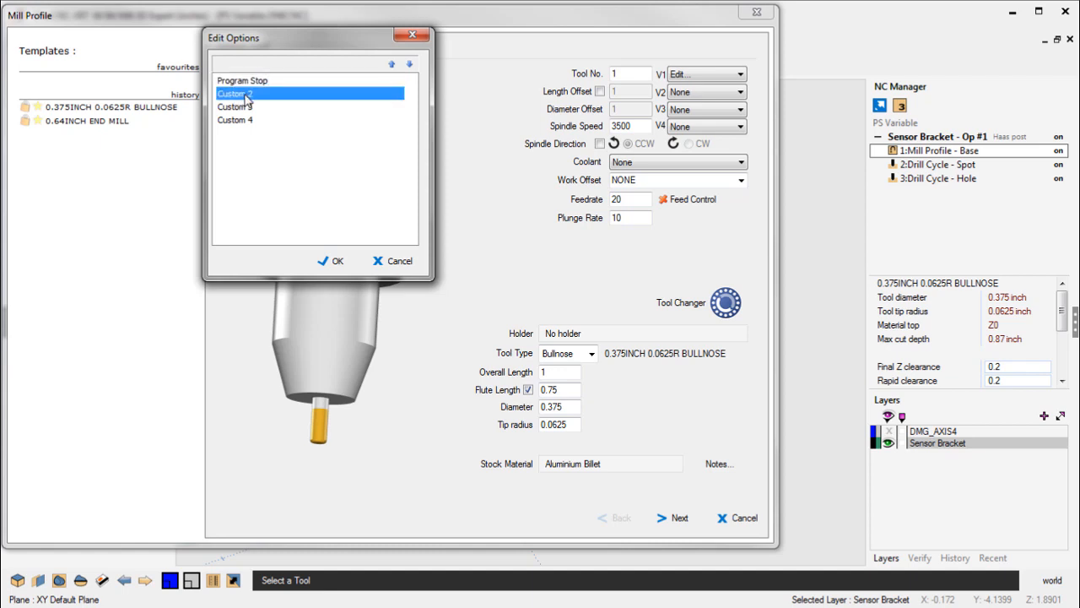
pyautogui.moveTo(259, 95); pyautogui.dragTo(197, 97)
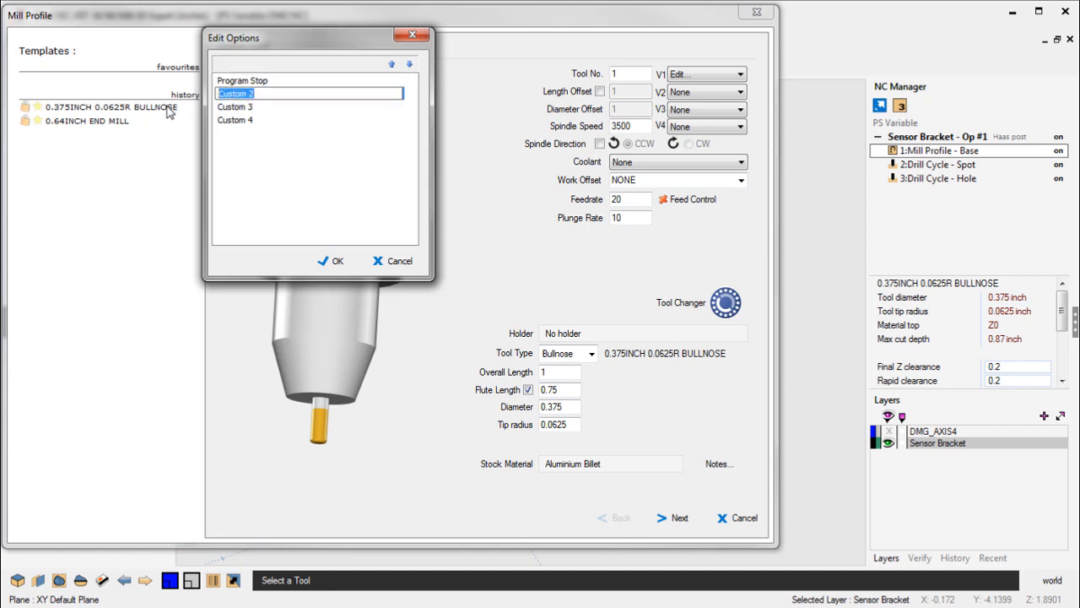
pyautogui.write('Optional Stop')
pyautogui.click(337, 261)
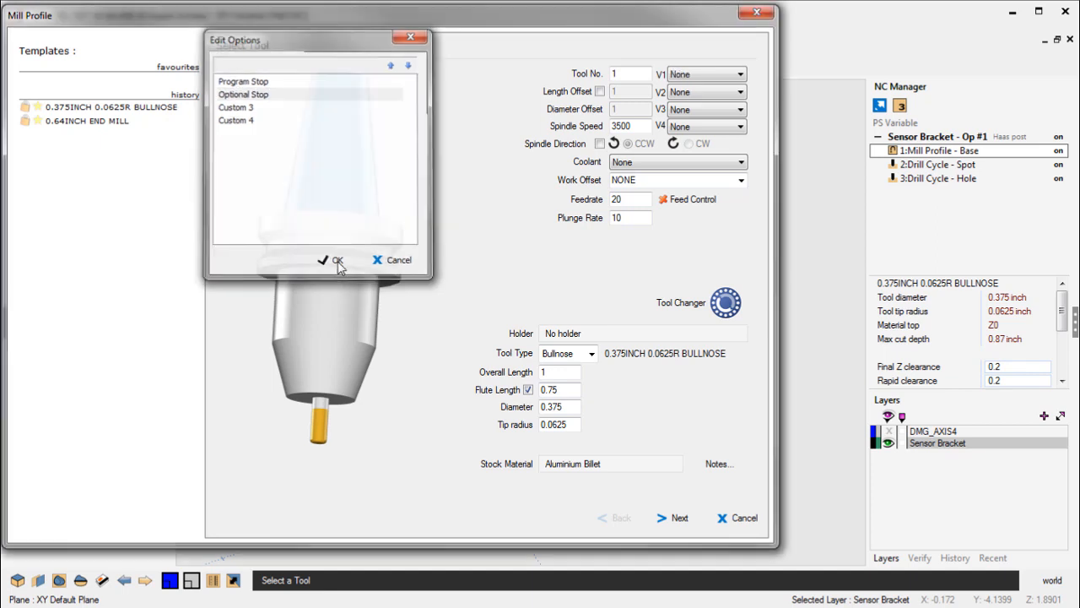
# - Check the V1 choices without selecting one, and complete the Mill Profile operation with its remaining settings as they are
pyautogui.click(699, 76)
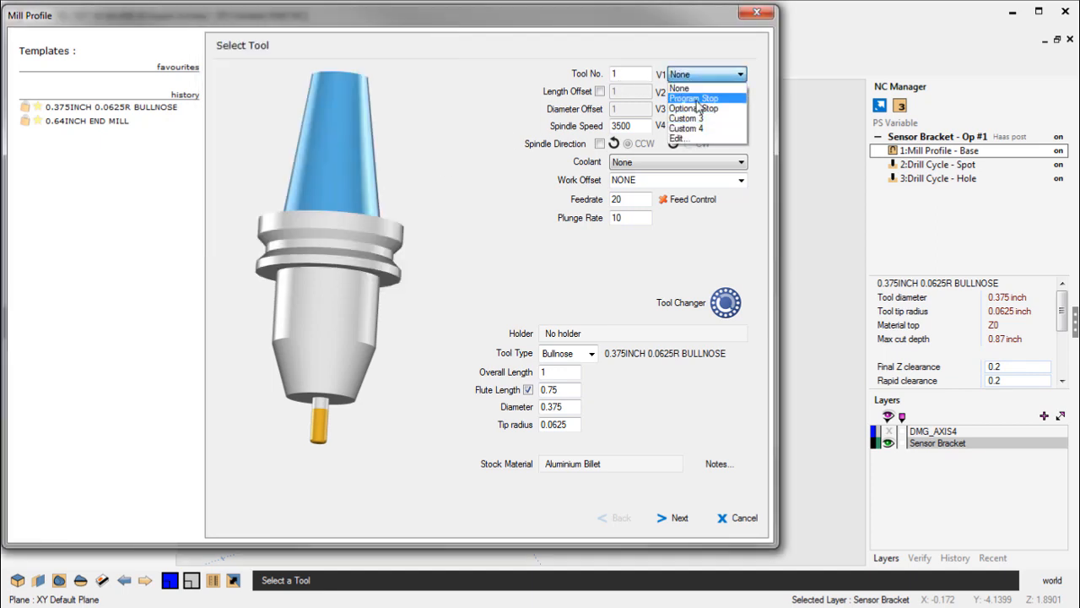
pyautogui.click(455, 113)
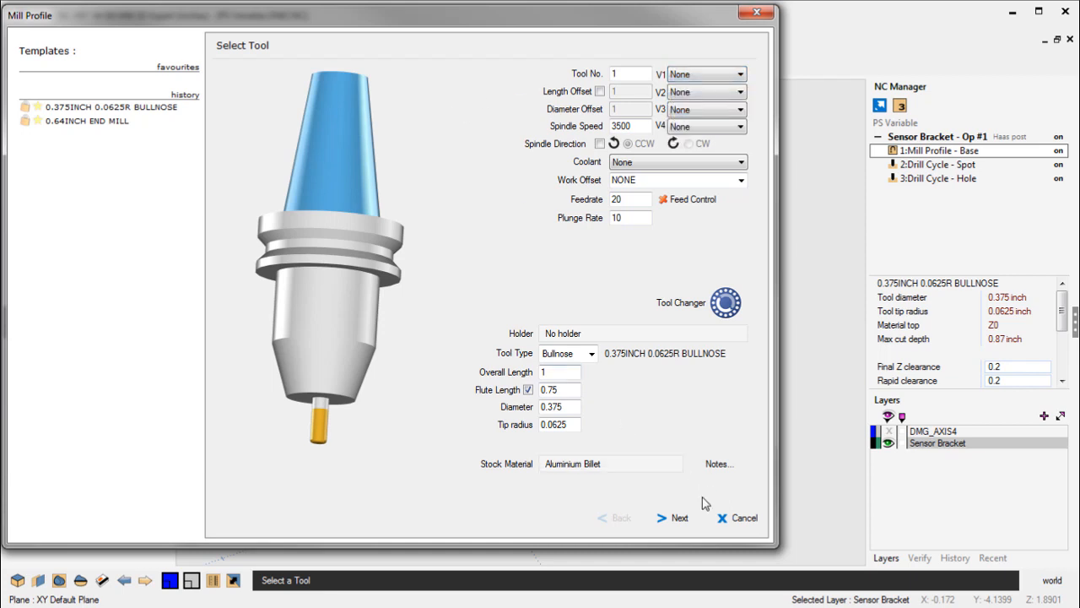
pyautogui.click(686, 520)
pyautogui.click(685, 520)
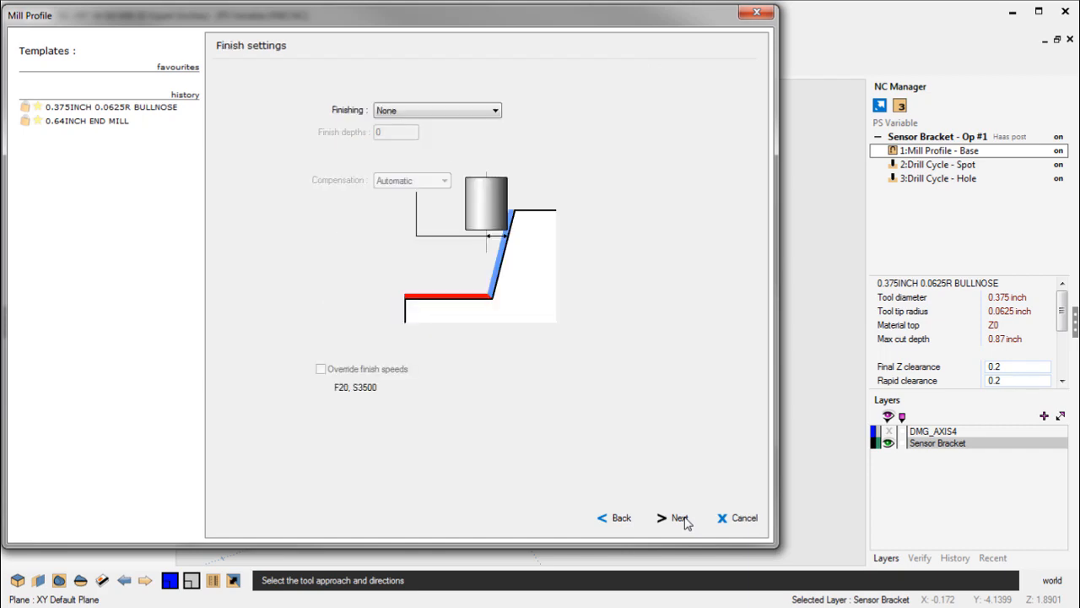
pyautogui.click(686, 520)
pyautogui.click(685, 520)
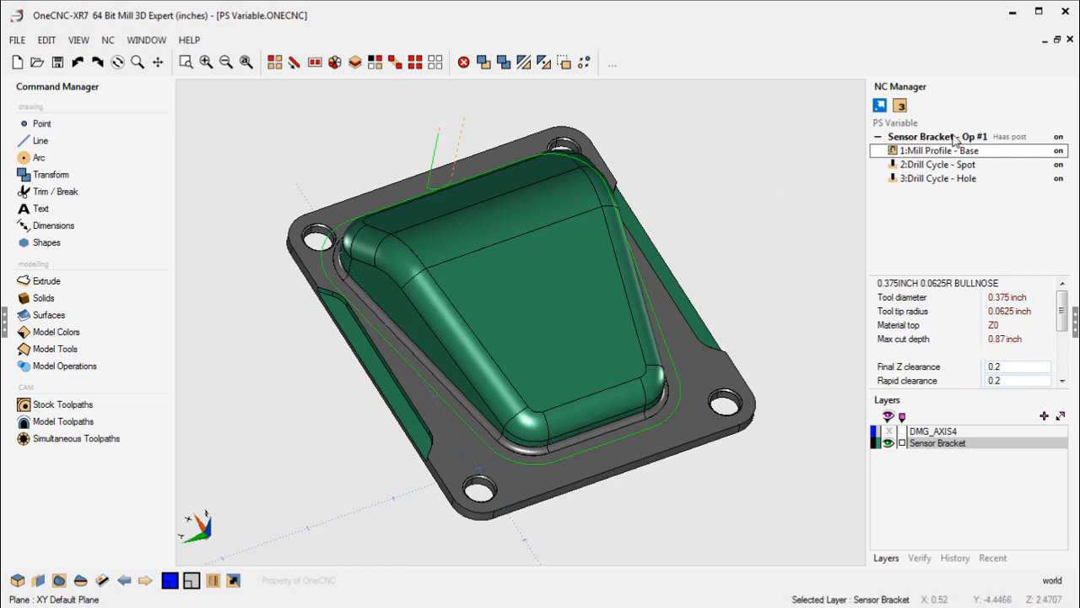
# - Open the Haas post's TOOL FORMAT posting format for Sensor Bracket - Op #1 and review its start and end lines
pyautogui.doubleClick(995, 139)
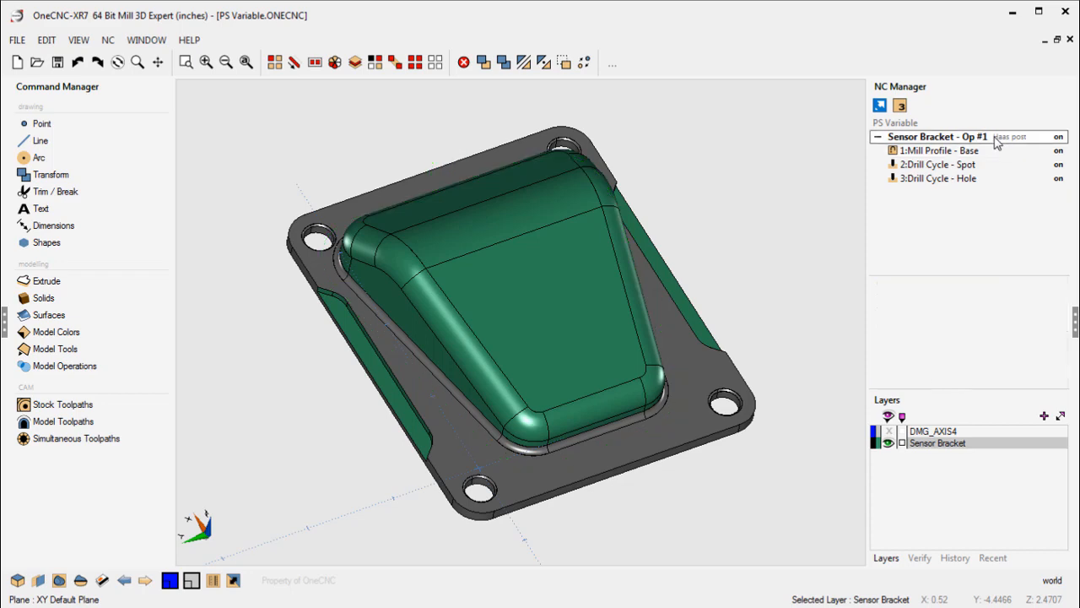
pyautogui.moveTo(609, 103); pyautogui.dragTo(261, 15)
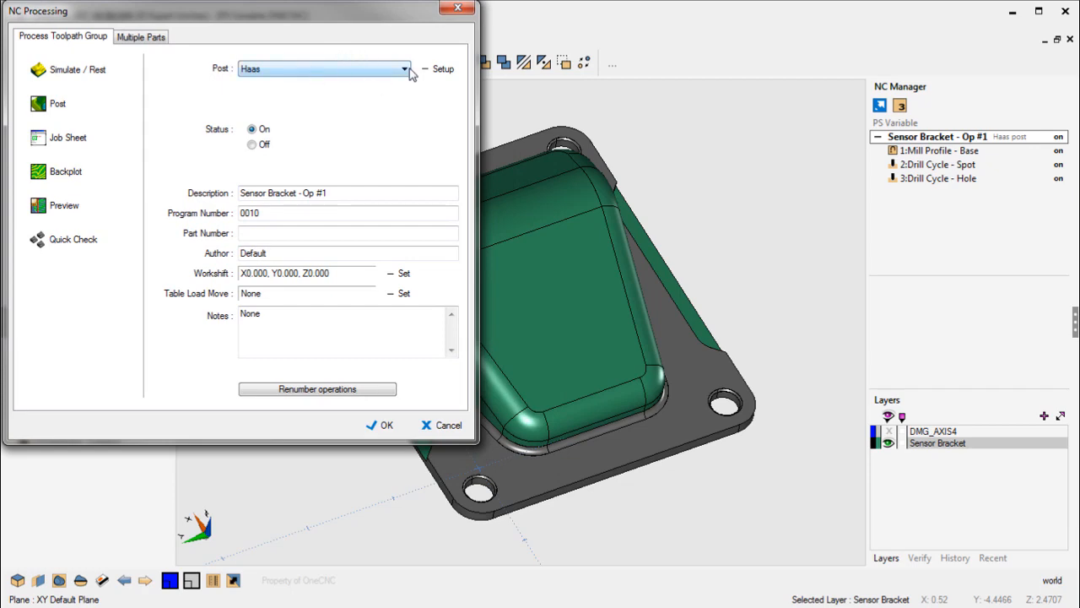
pyautogui.click(443, 69)
pyautogui.moveTo(398, 47); pyautogui.dragTo(111, 17)
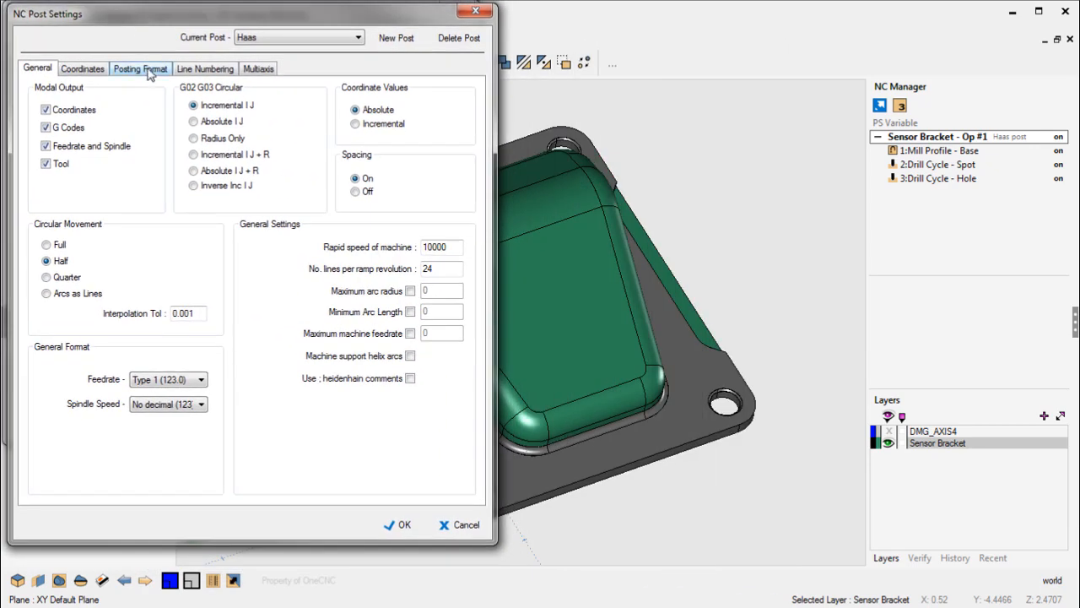
pyautogui.click(141, 69)
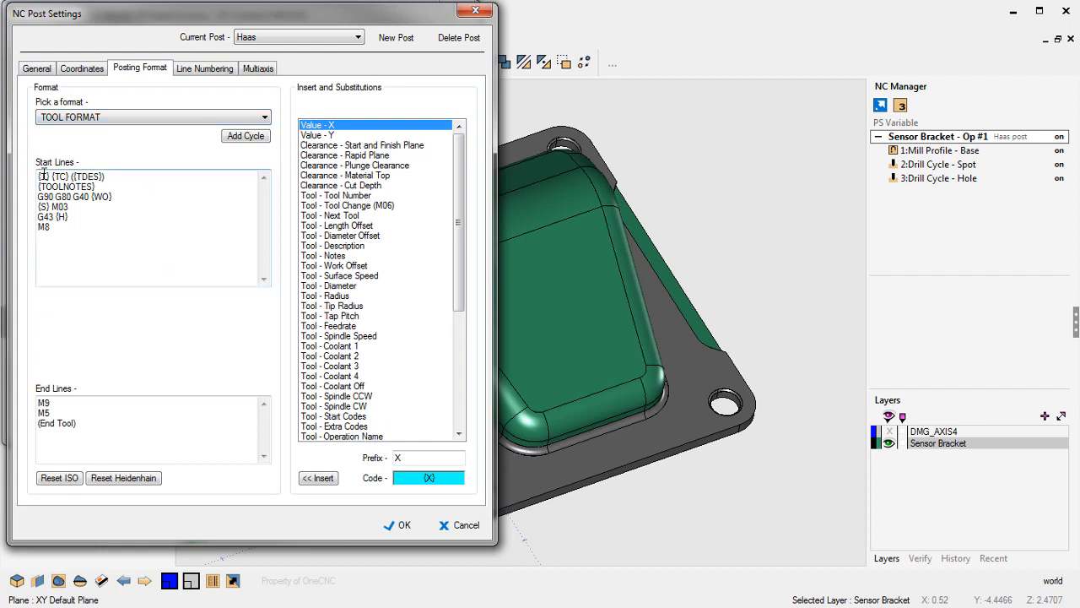
pyautogui.moveTo(37, 177); pyautogui.dragTo(110, 229)
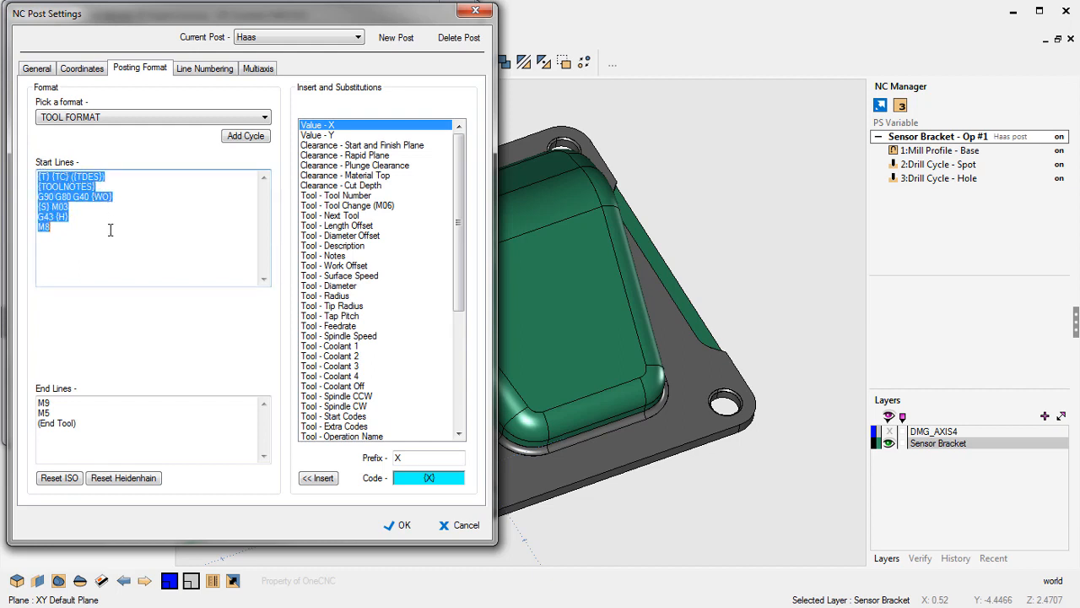
pyautogui.click(108, 253)
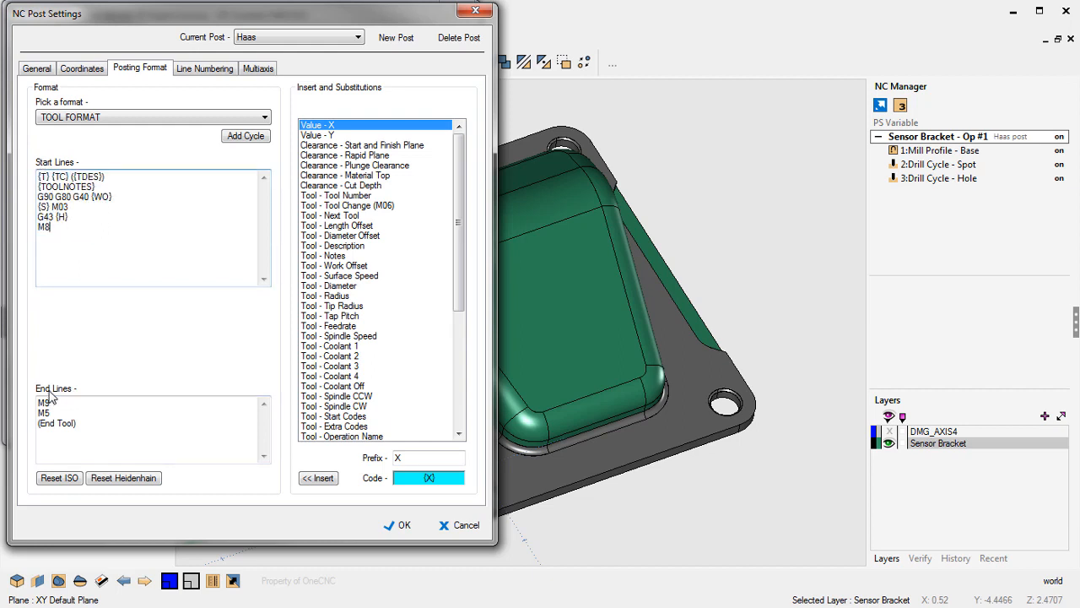
pyautogui.moveTo(40, 402); pyautogui.dragTo(87, 422)
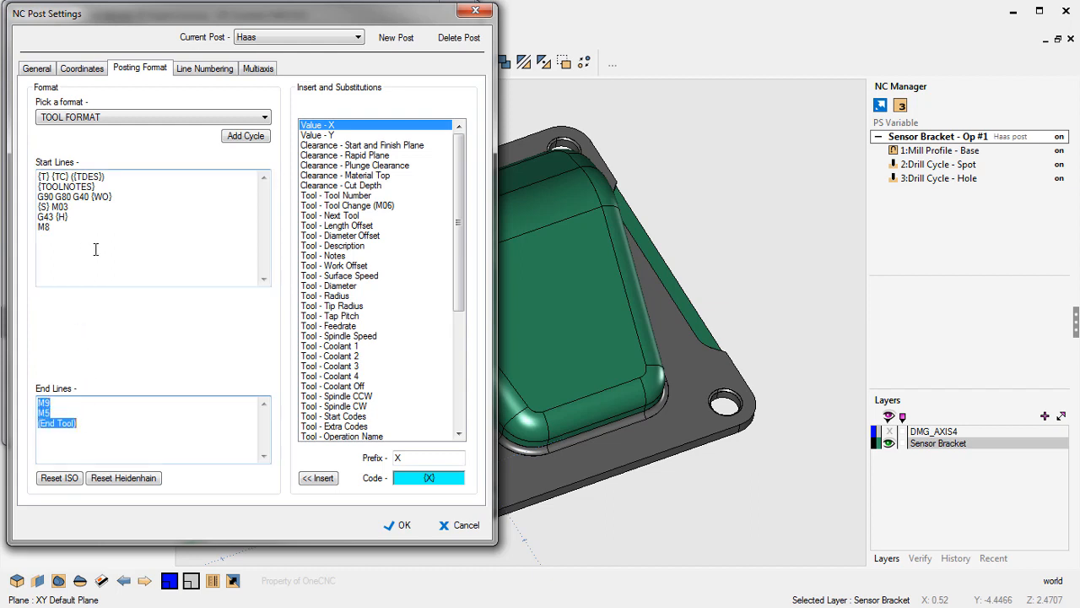
pyautogui.click(124, 260)
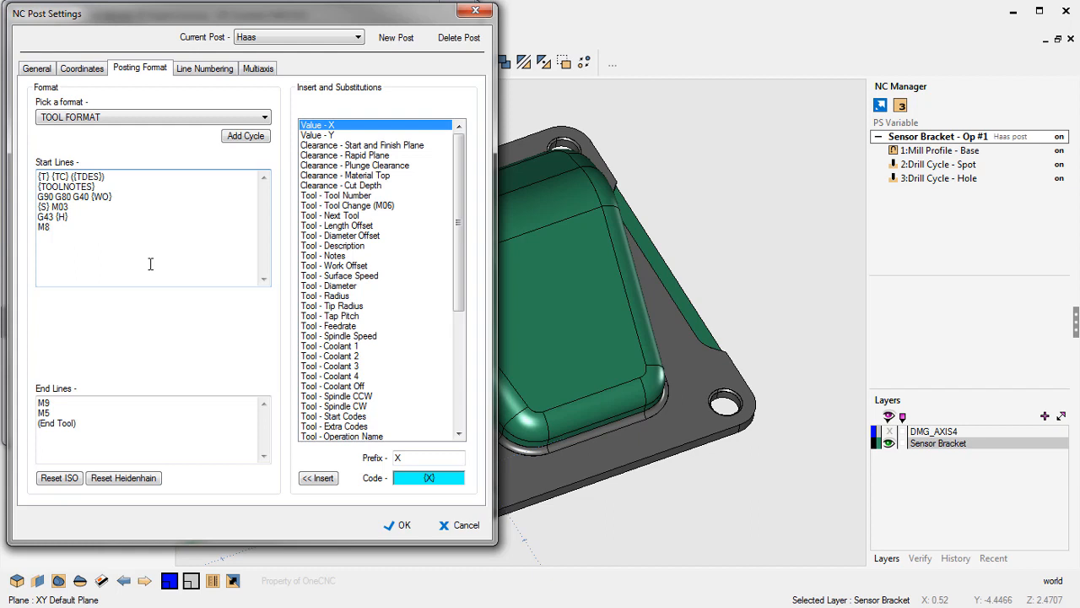
# - Add an empty line above the tool change line in the start lines of TOOL FORMAT
pyautogui.click(38, 177)
pyautogui.press('Return')
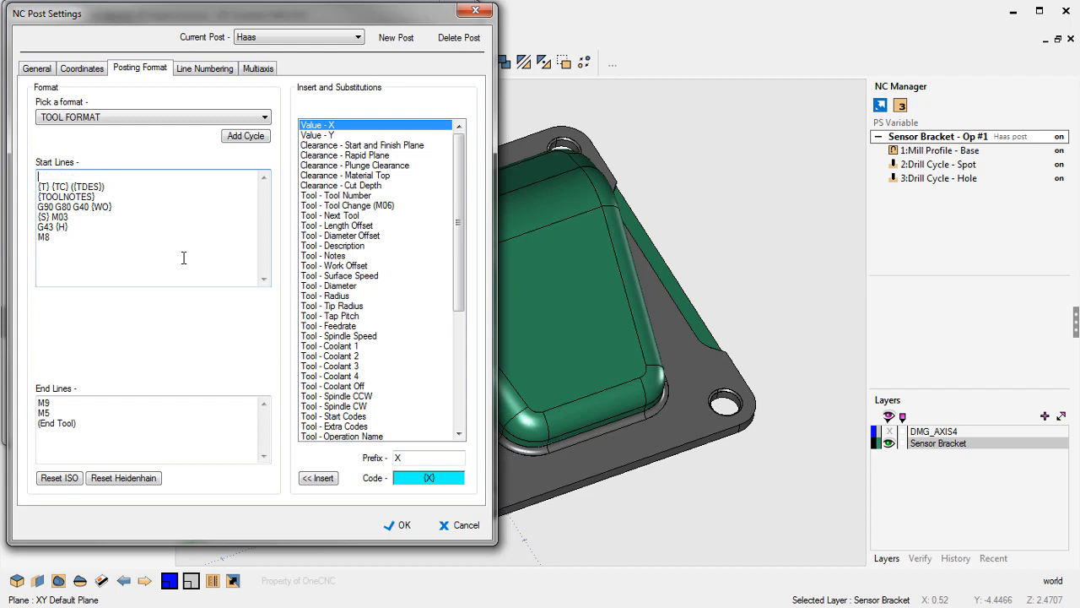
pyautogui.press('BackSpace')
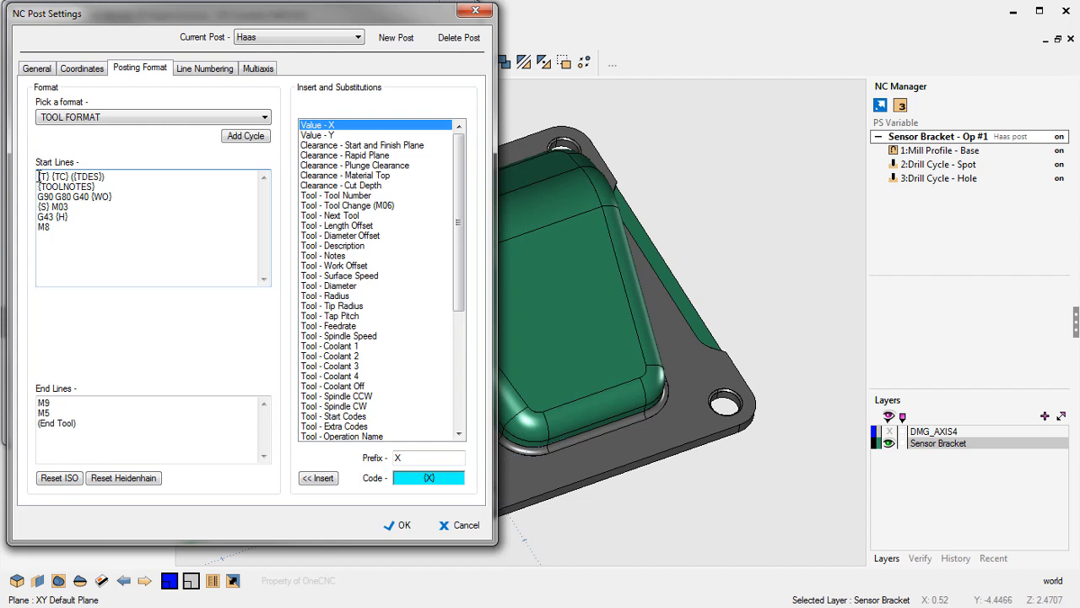
pyautogui.press('Return')
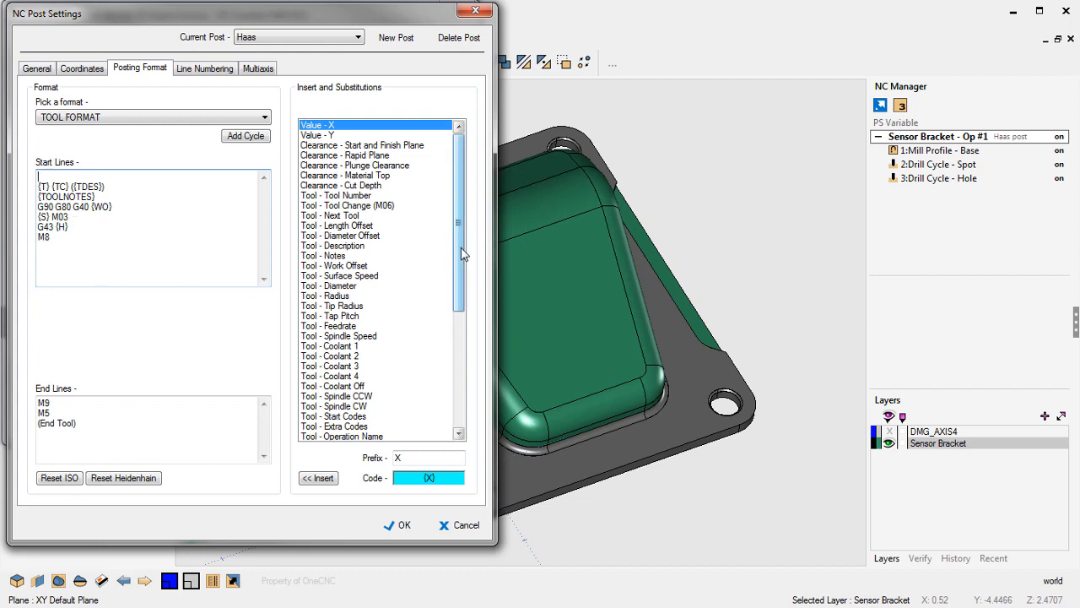
# - Insert the Tool - CV 1 Option 2 code {V1CUSTOM} on the empty first start line
pyautogui.moveTo(458, 245); pyautogui.dragTo(460, 390)
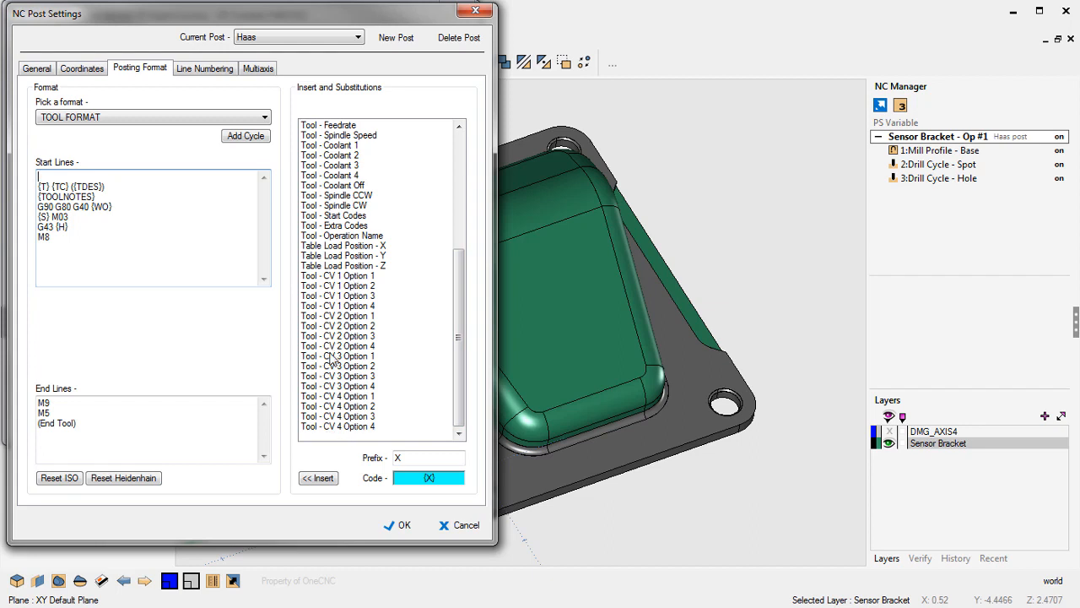
pyautogui.click(359, 277)
pyautogui.click(355, 286)
pyautogui.click(356, 296)
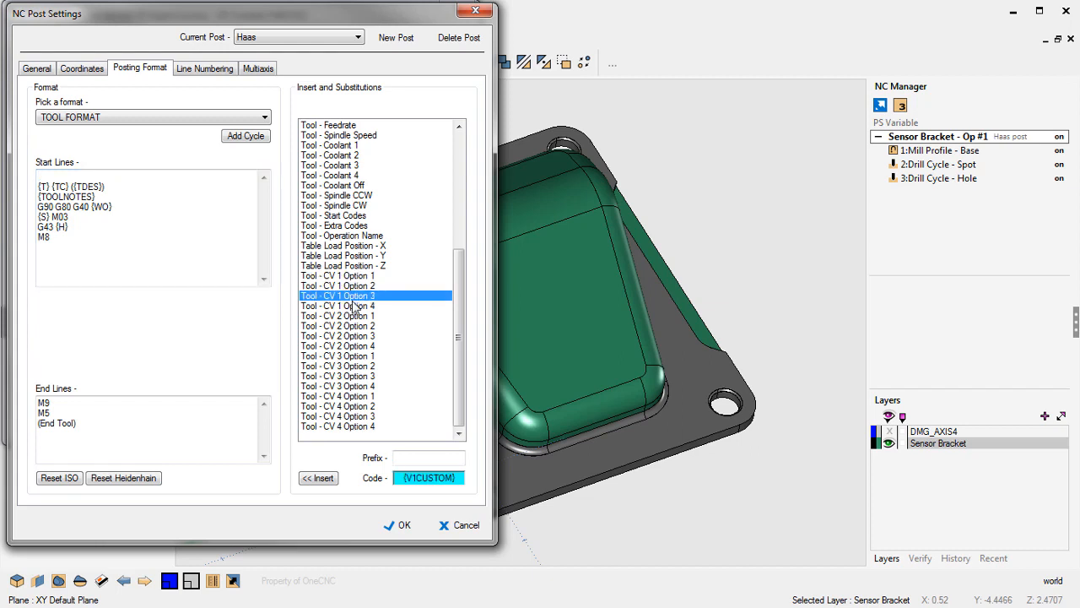
pyautogui.click(358, 305)
pyautogui.click(358, 297)
pyautogui.click(356, 286)
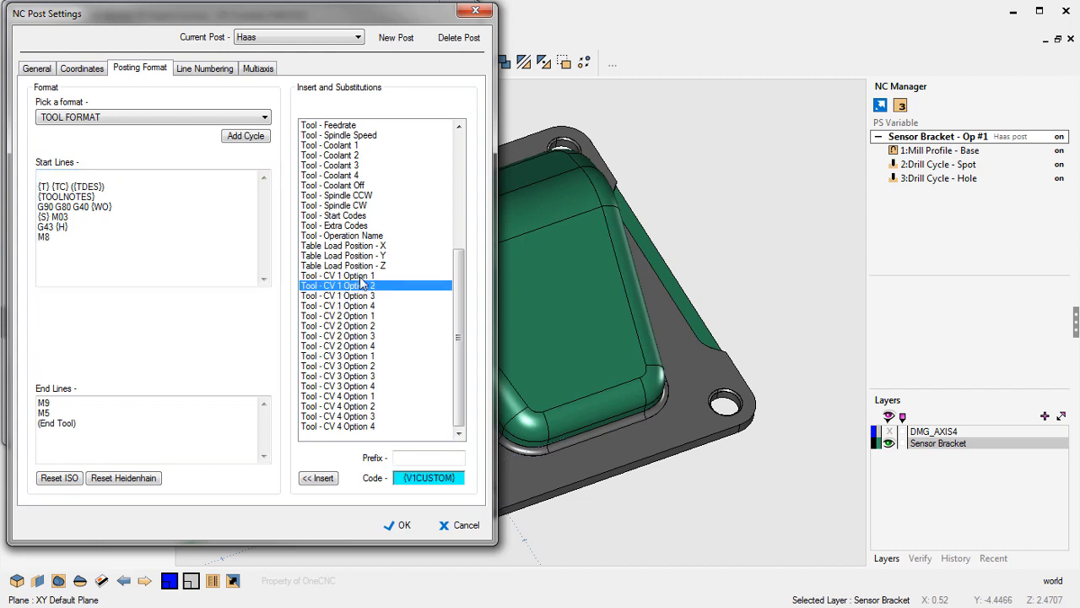
pyautogui.click(358, 276)
pyautogui.click(356, 286)
pyautogui.click(312, 478)
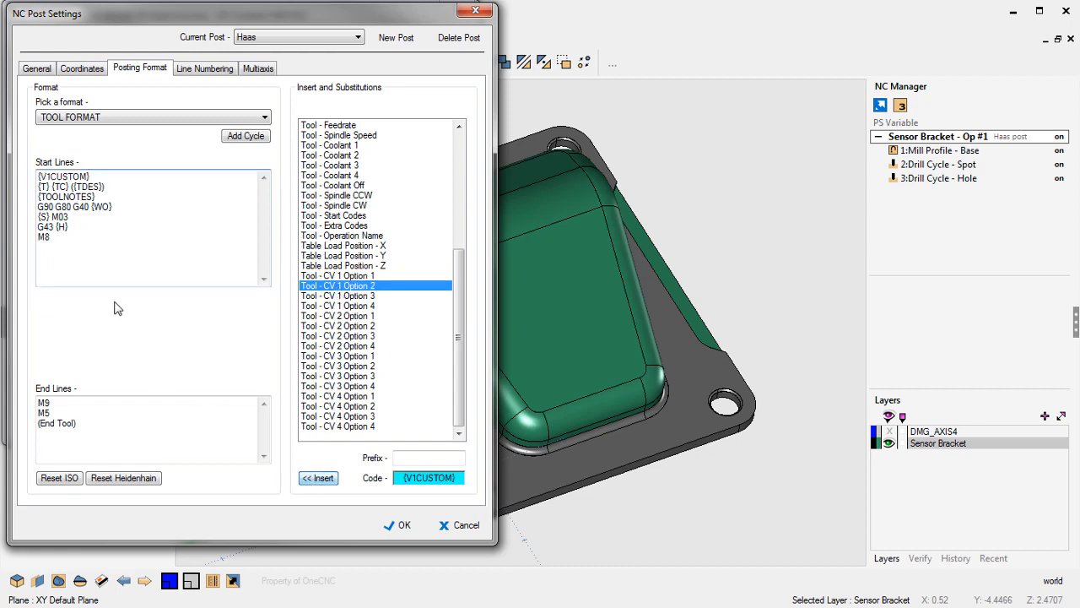
# - Set the Tool - CV 1 Option 1 prefix to M0, enter an M-code prefix for Option 2, and save the post and group settings
pyautogui.moveTo(94, 175); pyautogui.dragTo(37, 176)
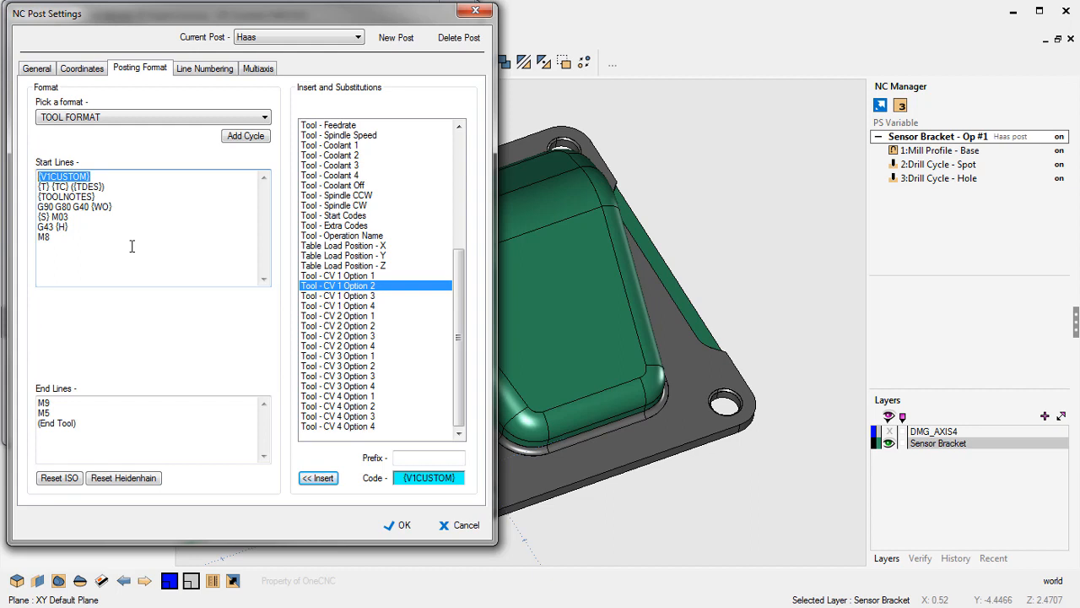
pyautogui.click(348, 276)
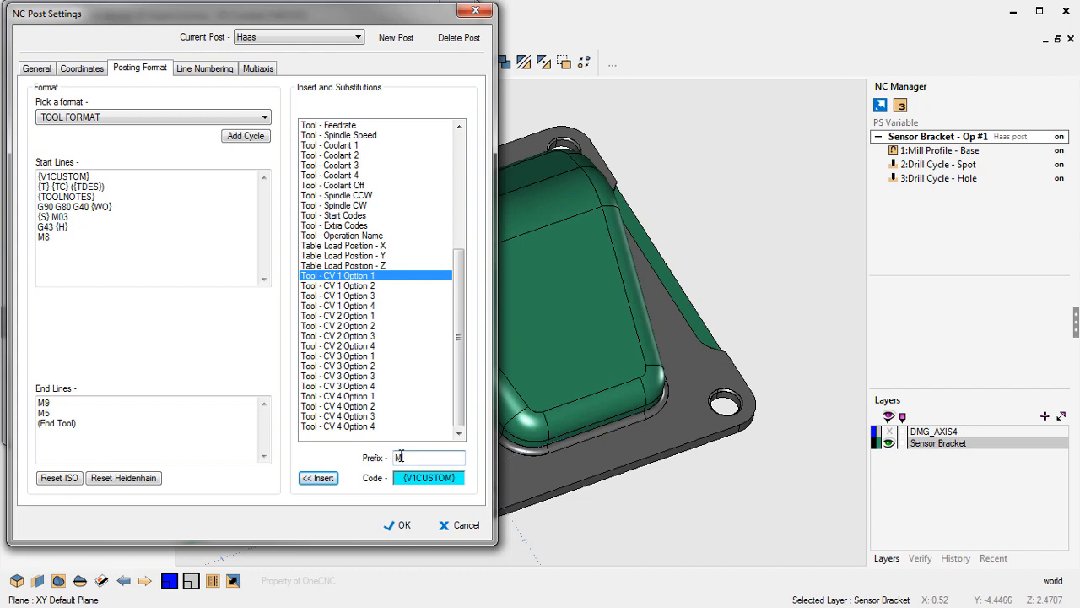
pyautogui.click(361, 286)
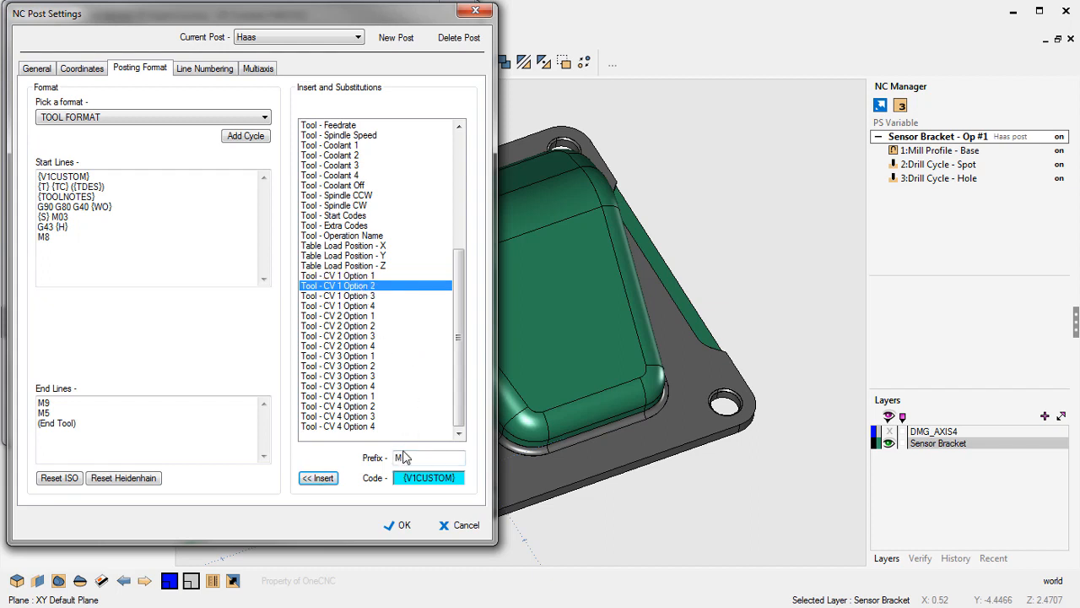
pyautogui.click(404, 456)
pyautogui.write('M0')
pyautogui.click(398, 524)
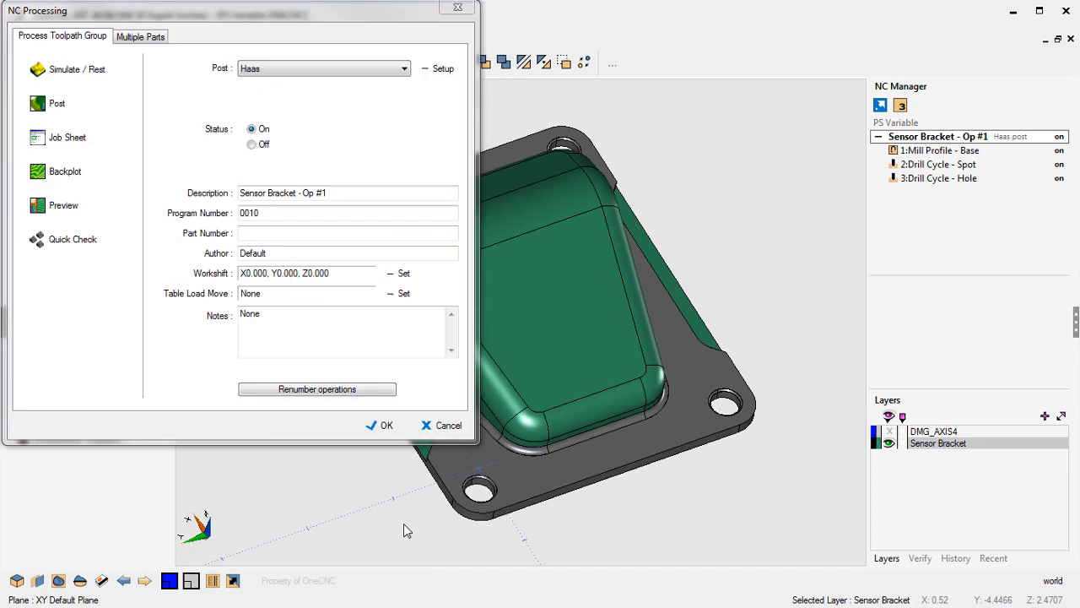
pyautogui.click(385, 424)
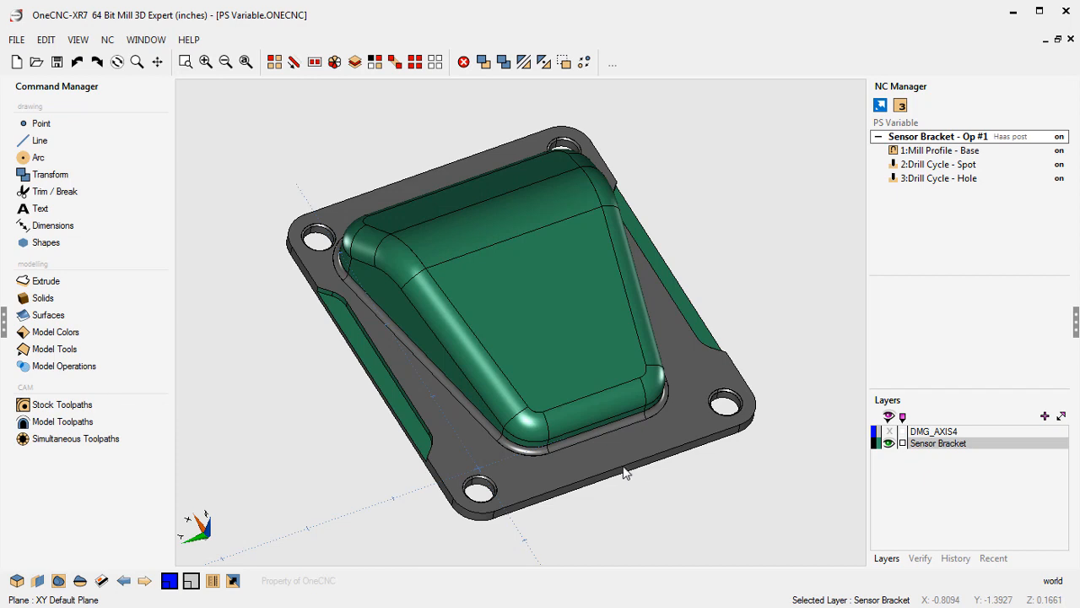
# - Edit the Mill Profile - Base operation to use Program Stop as its V1 option and finish the operation
pyautogui.rightClick(940, 155)
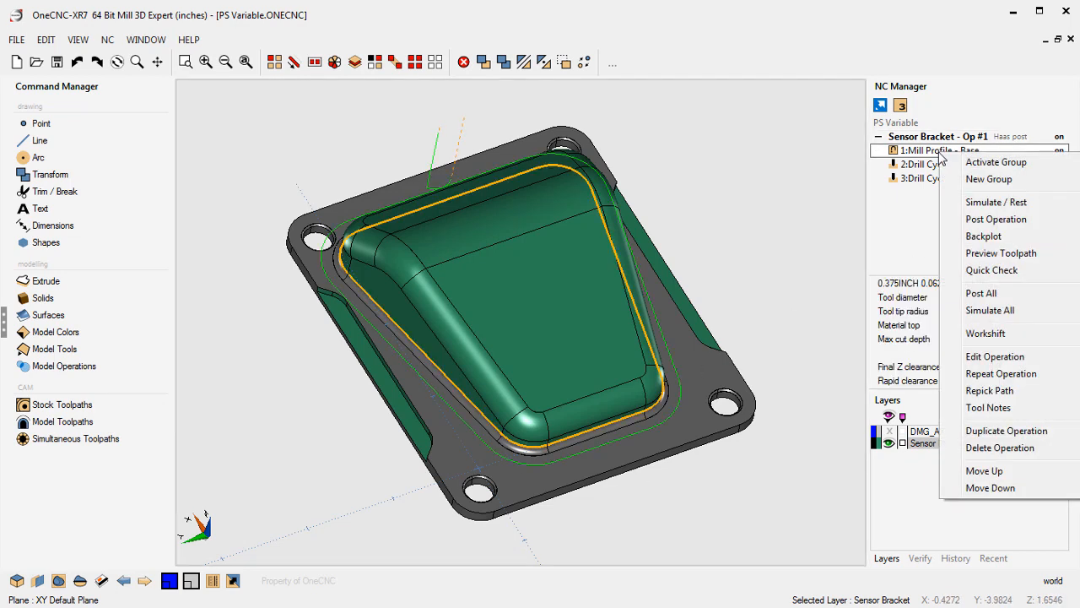
pyautogui.click(984, 359)
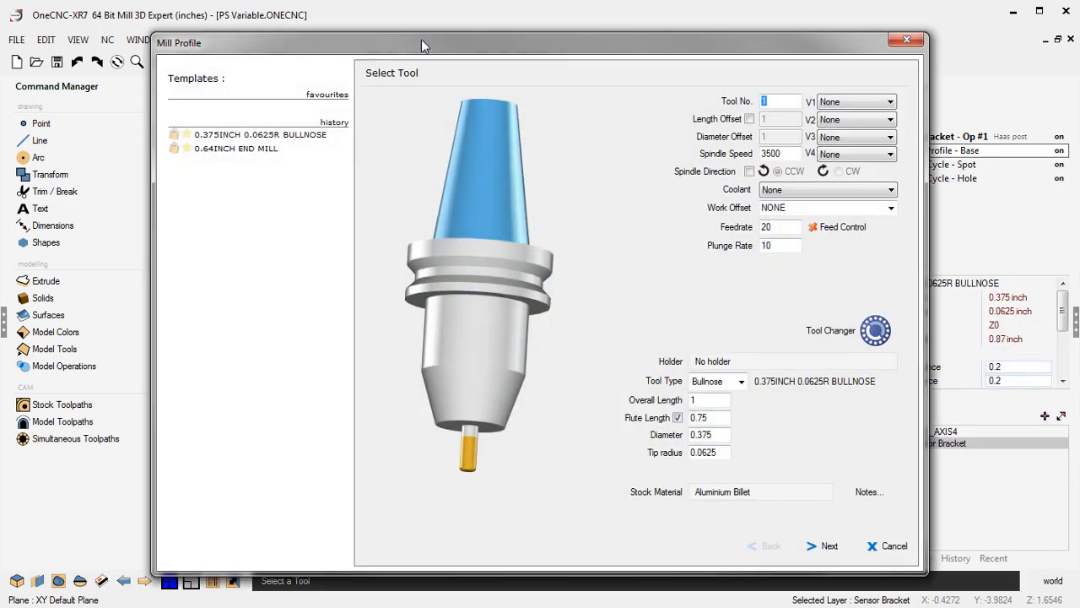
pyautogui.moveTo(421, 40); pyautogui.dragTo(272, 7)
pyautogui.click(693, 69)
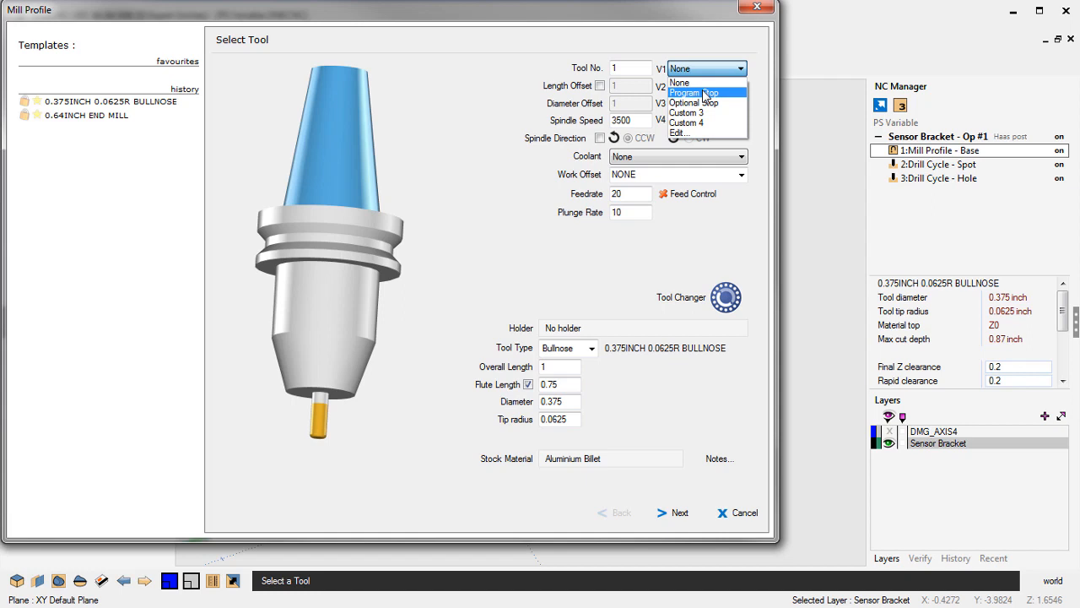
pyautogui.click(698, 93)
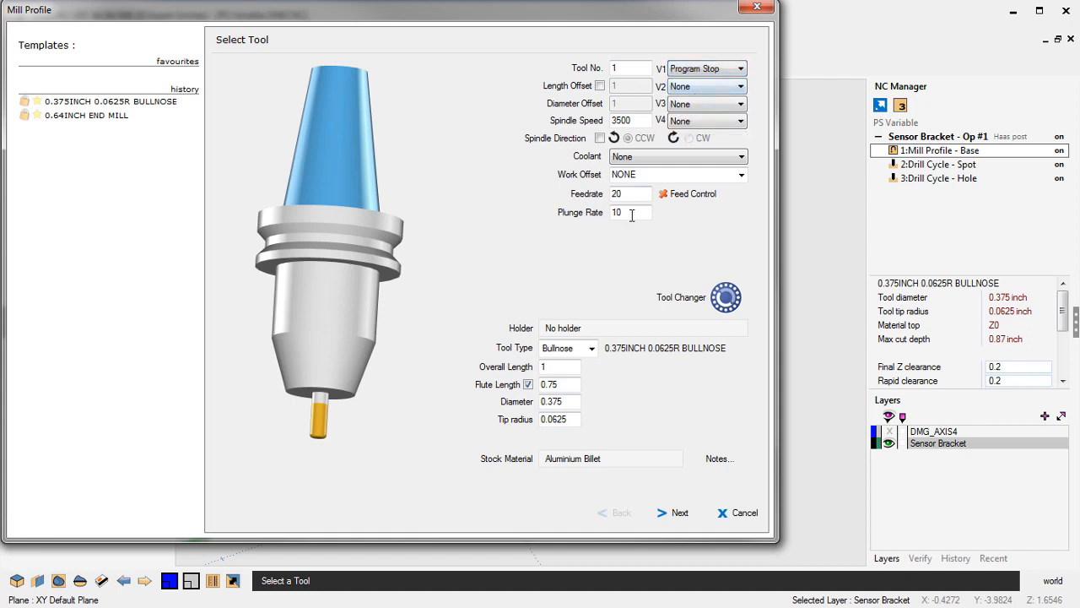
pyautogui.click(684, 514)
pyautogui.click(682, 514)
pyautogui.click(682, 514)
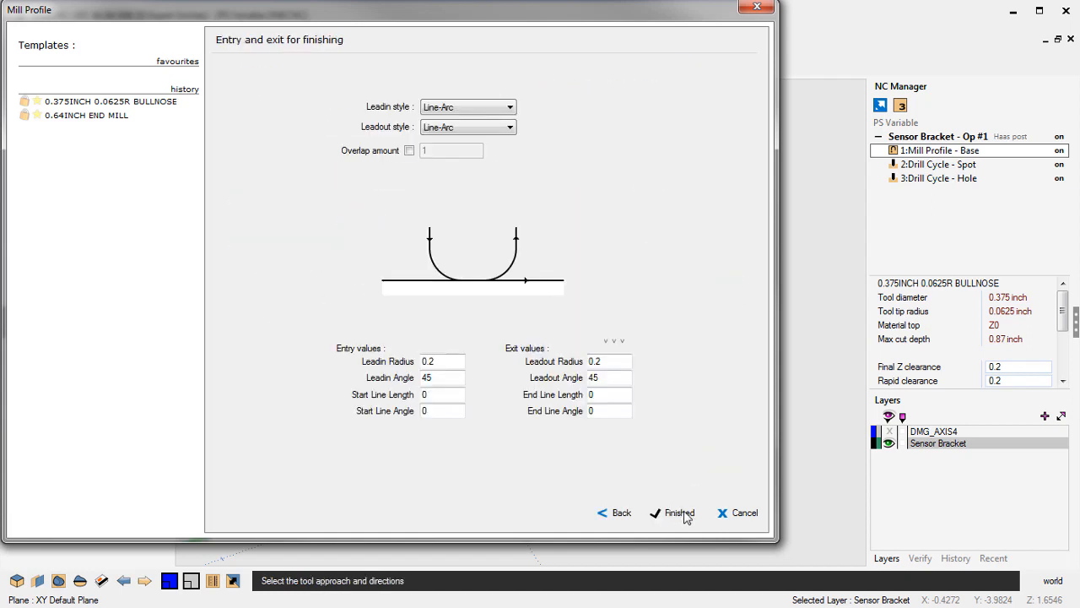
pyautogui.click(682, 514)
# - Edit the Drill Cycle - Spot operation to use Optional Stop as its V1 option and finish the operation
pyautogui.click(929, 165)
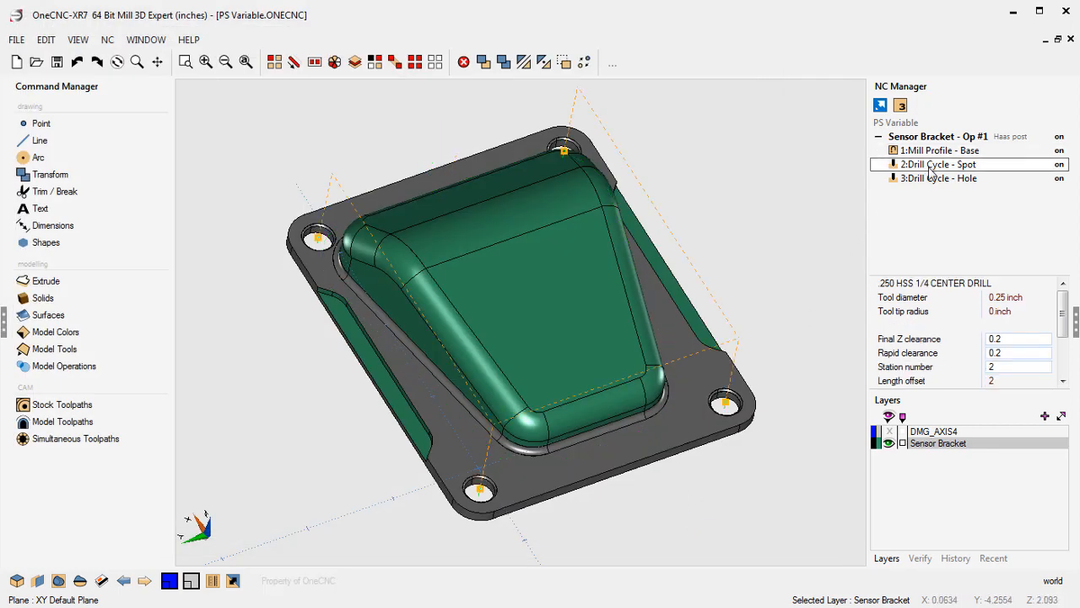
pyautogui.rightClick(929, 166)
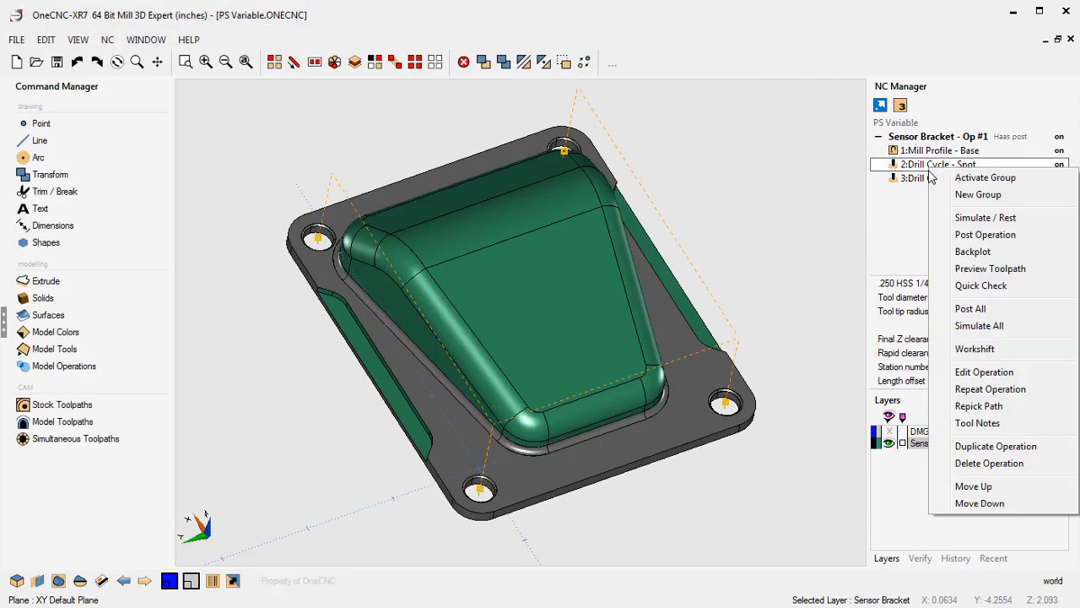
pyautogui.click(962, 371)
pyautogui.moveTo(605, 47); pyautogui.dragTo(453, 12)
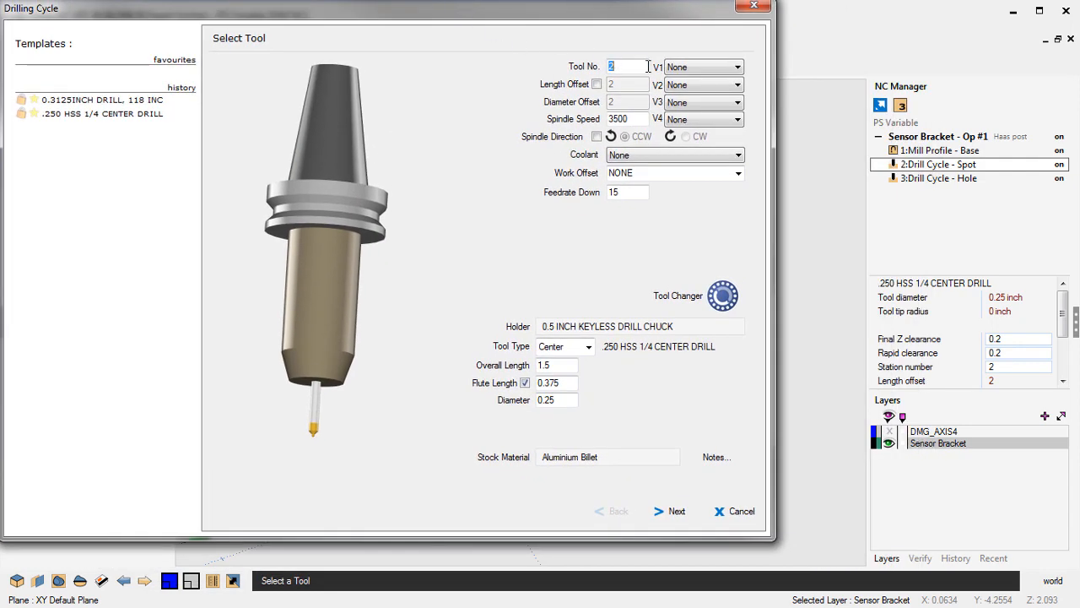
pyautogui.click(697, 67)
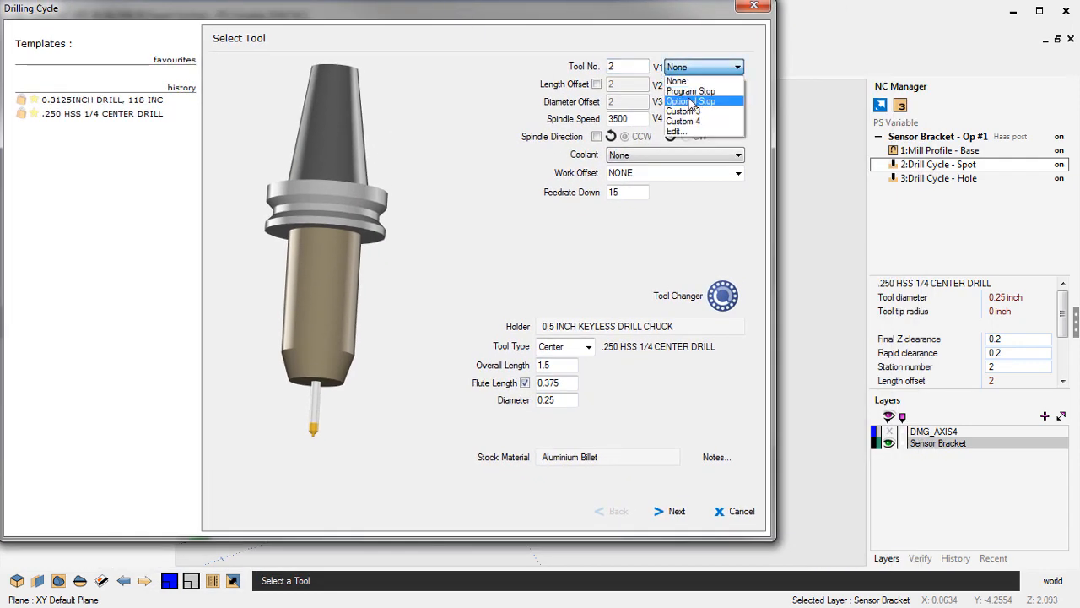
pyautogui.click(690, 103)
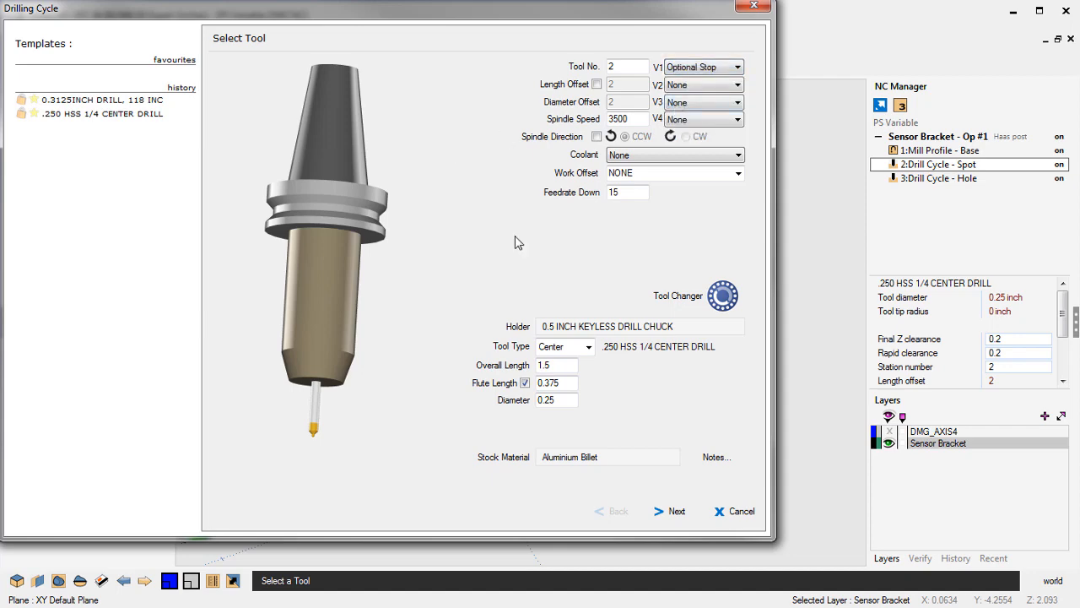
pyautogui.click(680, 511)
pyautogui.click(682, 511)
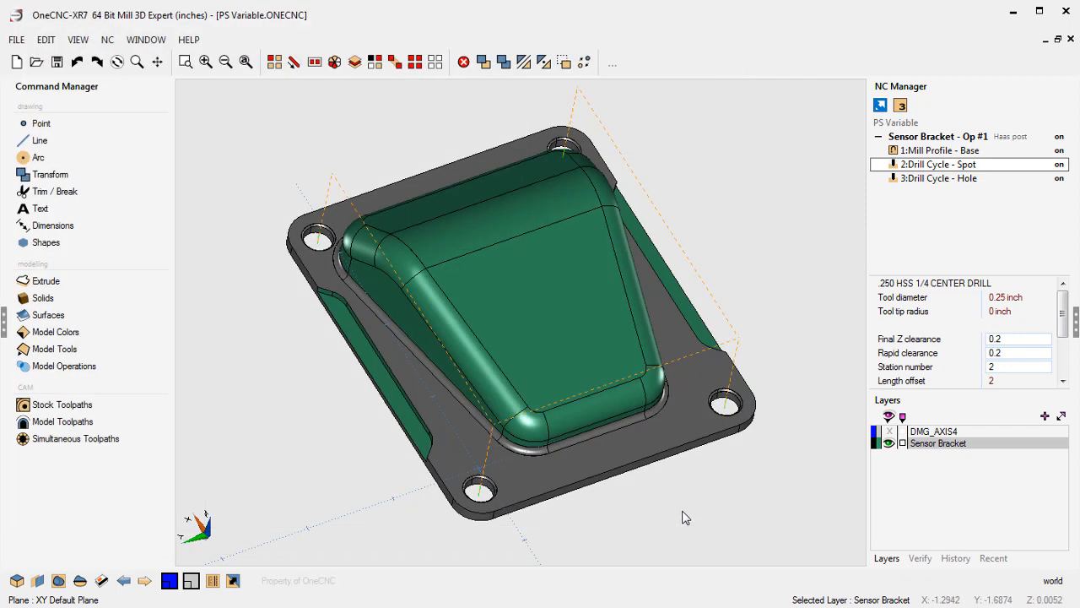
# - Open the Drill Cycle - Hole operation for editing, check its V1 option, and finish the operation
pyautogui.click(926, 182)
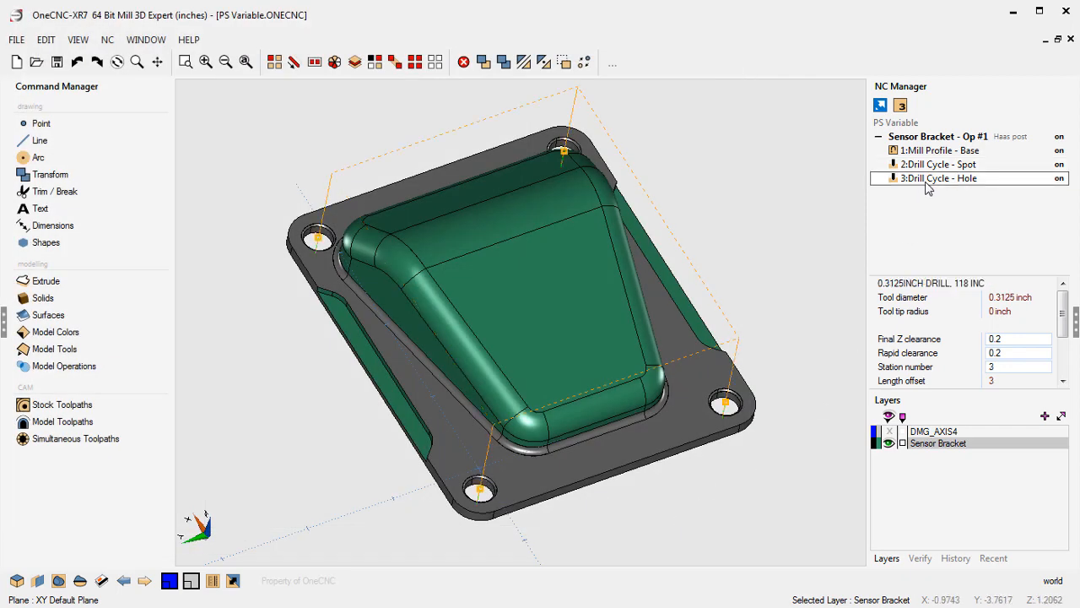
pyautogui.rightClick(928, 187)
pyautogui.click(958, 384)
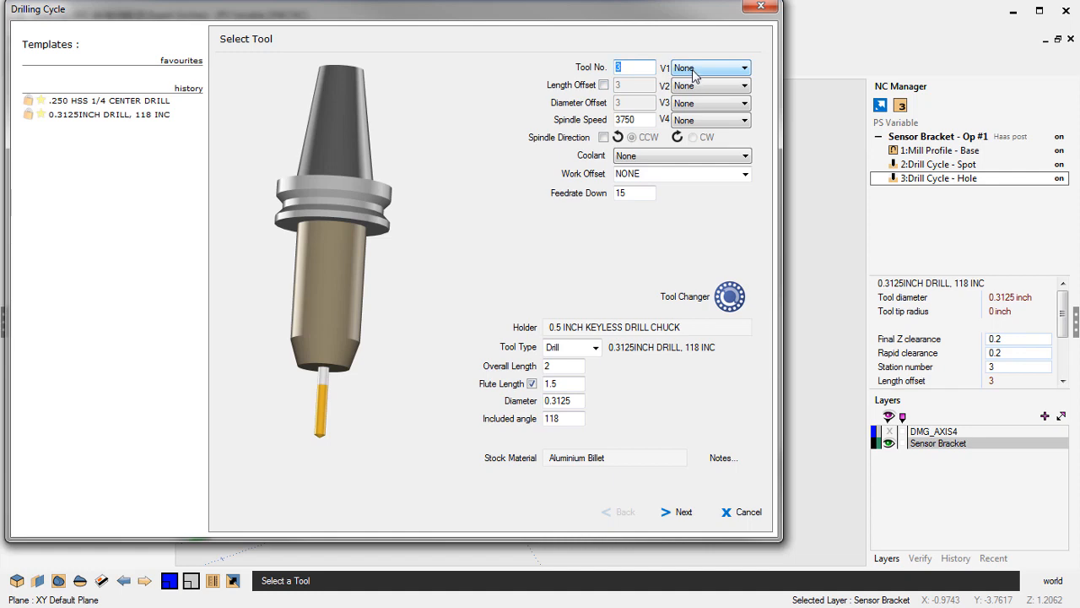
pyautogui.click(686, 512)
pyautogui.click(685, 512)
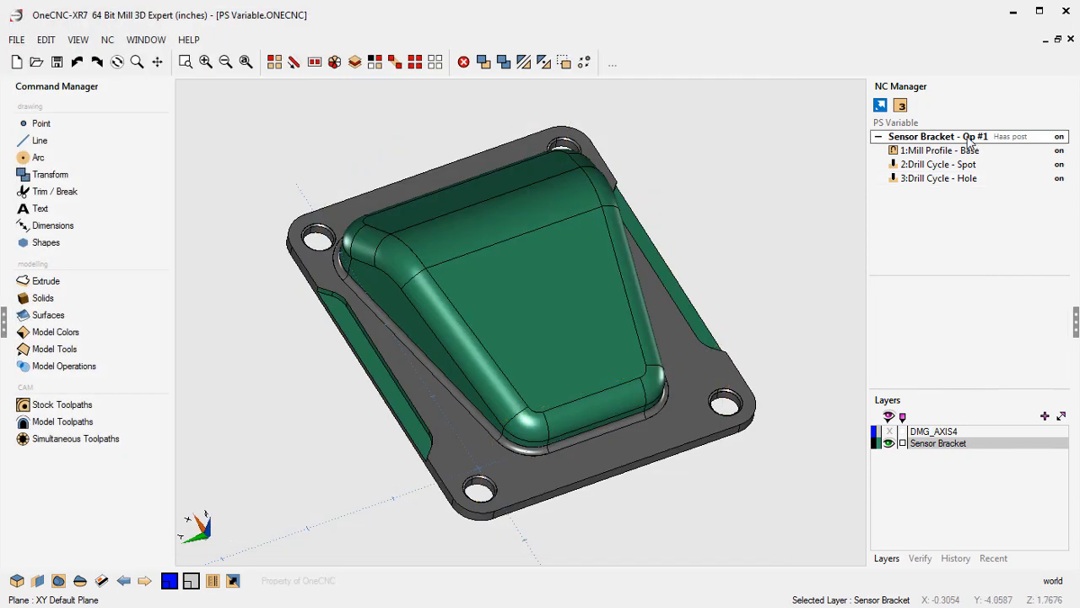
# - Post the Sensor Bracket - Op #1 group with the Haas post and save the program as PS Variable, replacing the existing file
pyautogui.rightClick(968, 138)
pyautogui.click(982, 205)
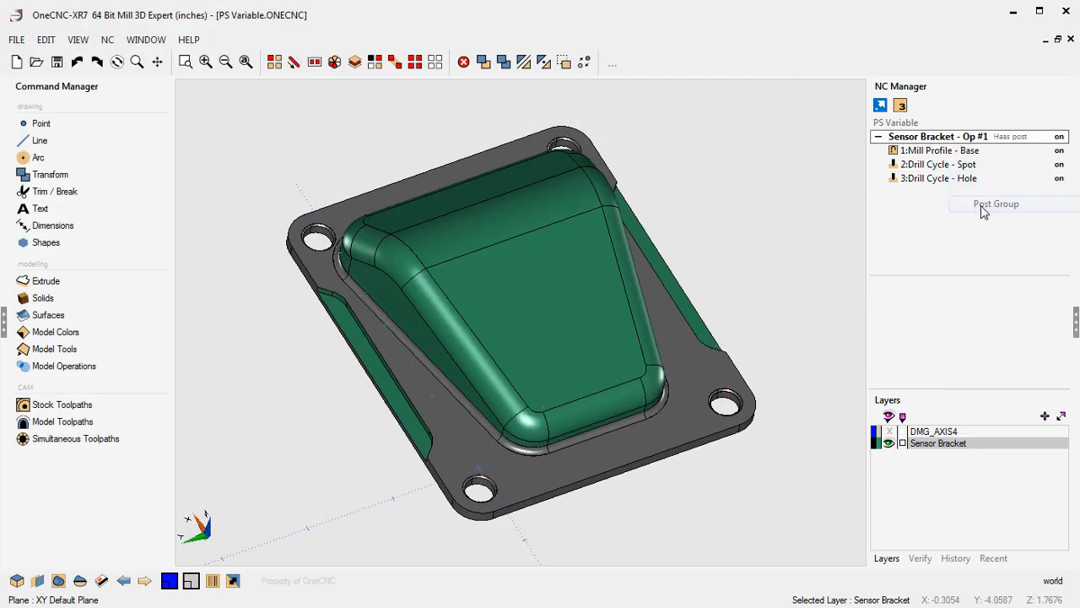
pyautogui.moveTo(630, 98); pyautogui.dragTo(501, 101)
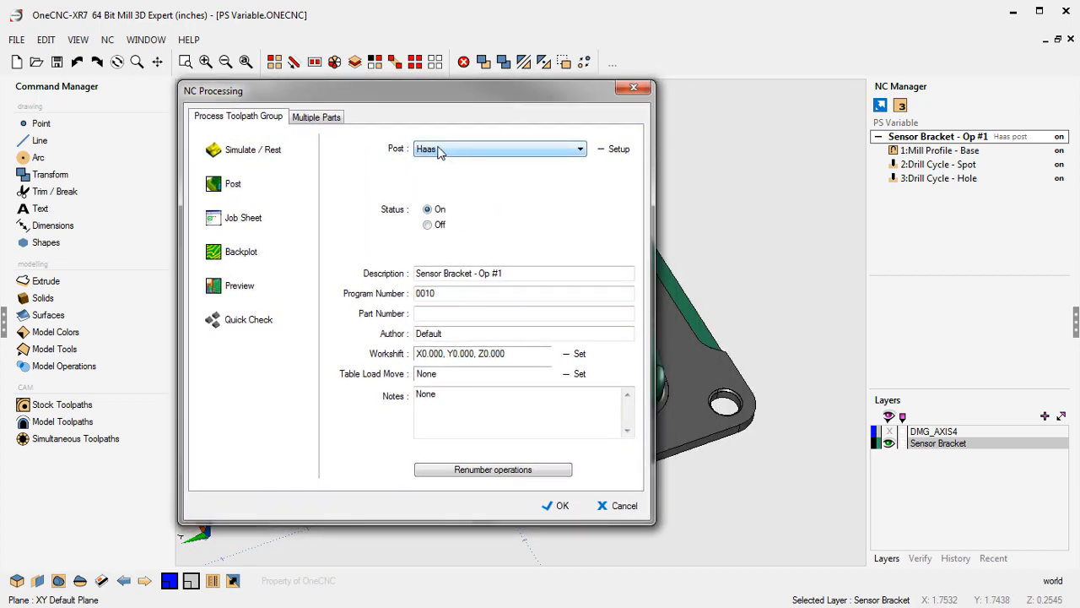
pyautogui.click(237, 185)
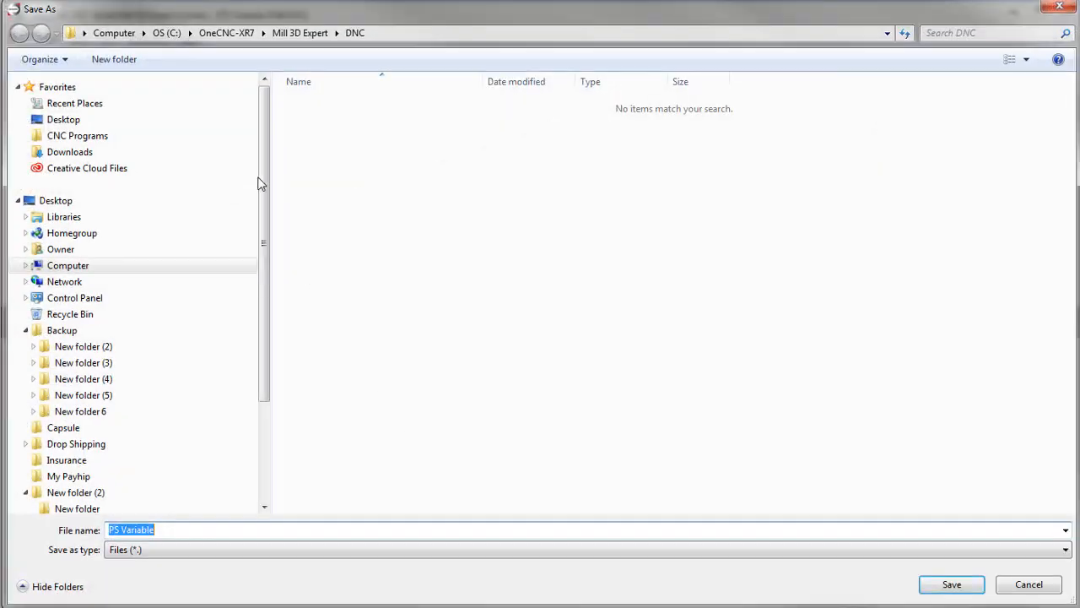
pyautogui.click(956, 590)
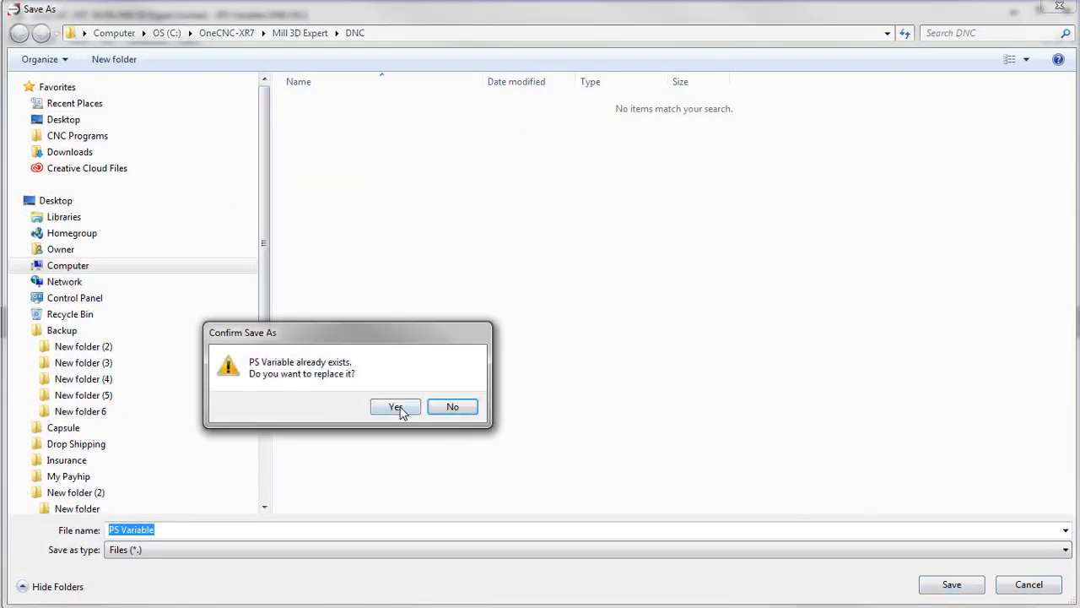
pyautogui.click(396, 408)
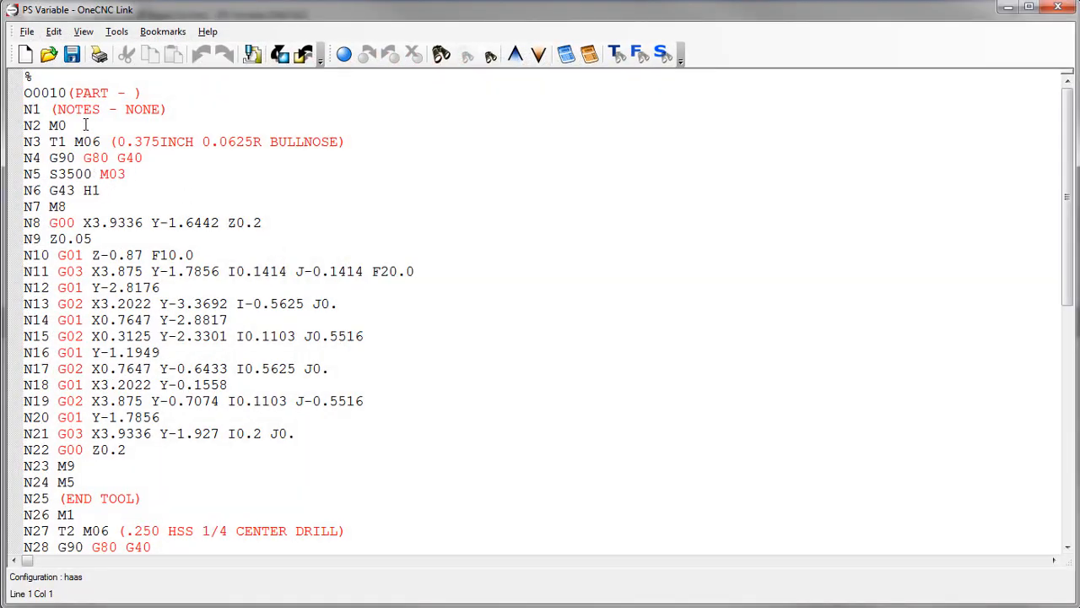
# - Examine the posted program for stop codes on the lines before each of the three tool changes
pyautogui.moveTo(85, 125); pyautogui.dragTo(48, 125)
pyautogui.click(149, 510)
pyautogui.moveTo(72, 516); pyautogui.dragTo(57, 515)
pyautogui.scroll(-4, 303, 492)
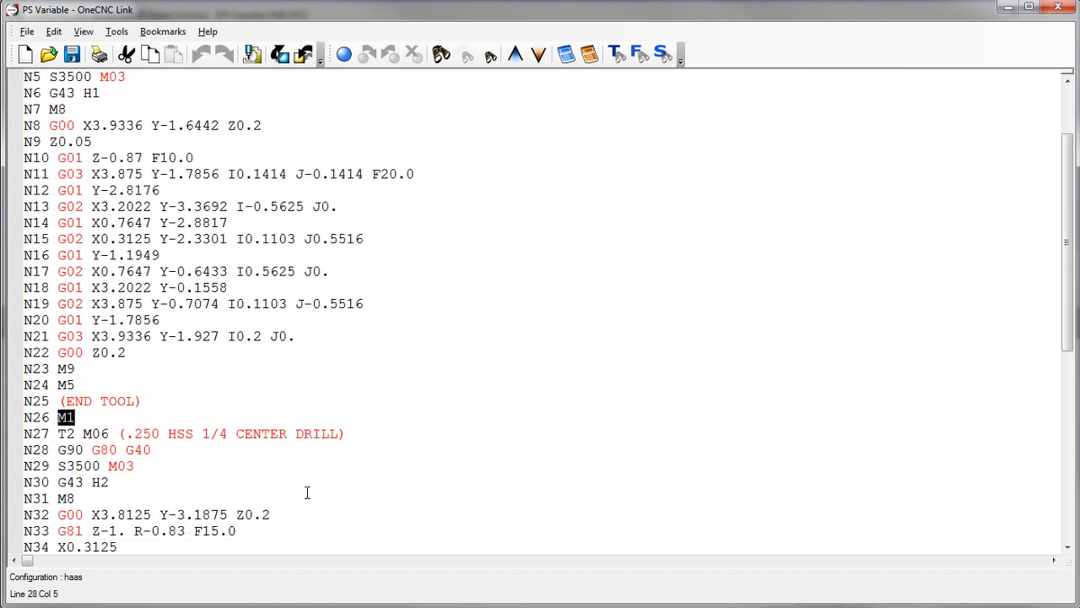
pyautogui.scroll(-4, 311, 490)
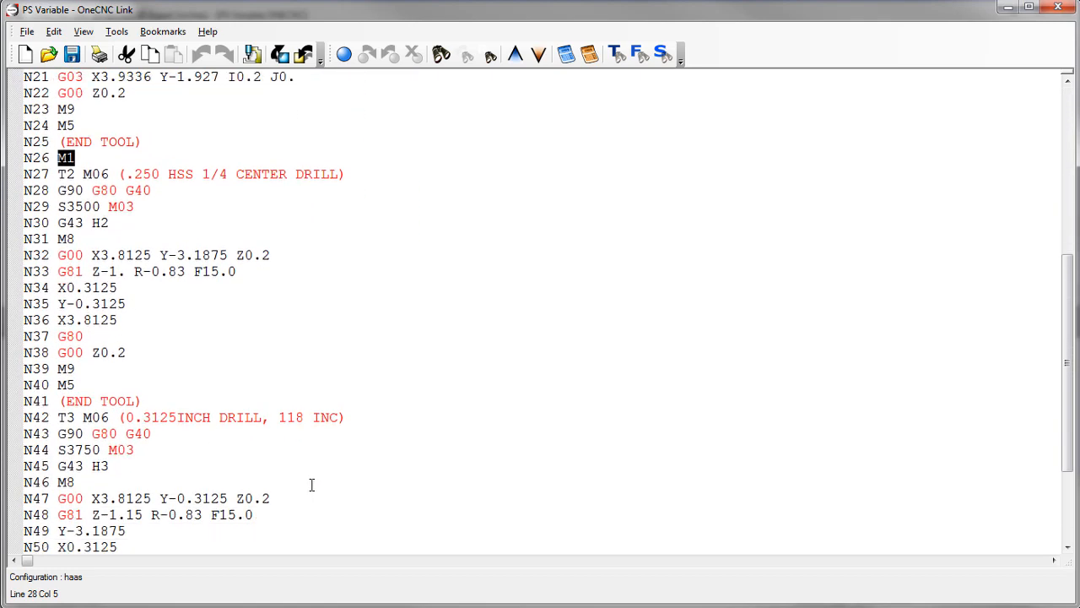